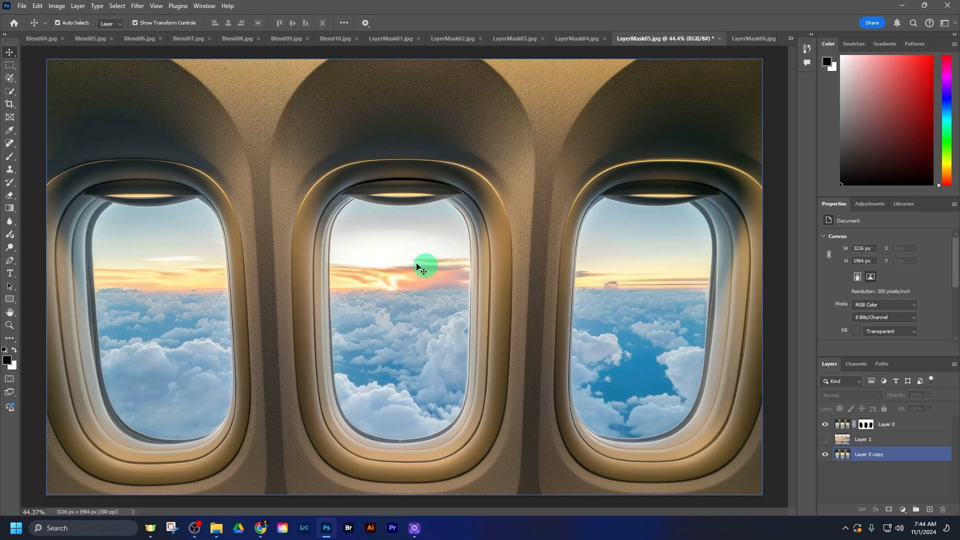
- Toggle the visibility of Layer 1 in LayerMask05.jpg to compare the window views with and without the Paris photo
click(826, 443)
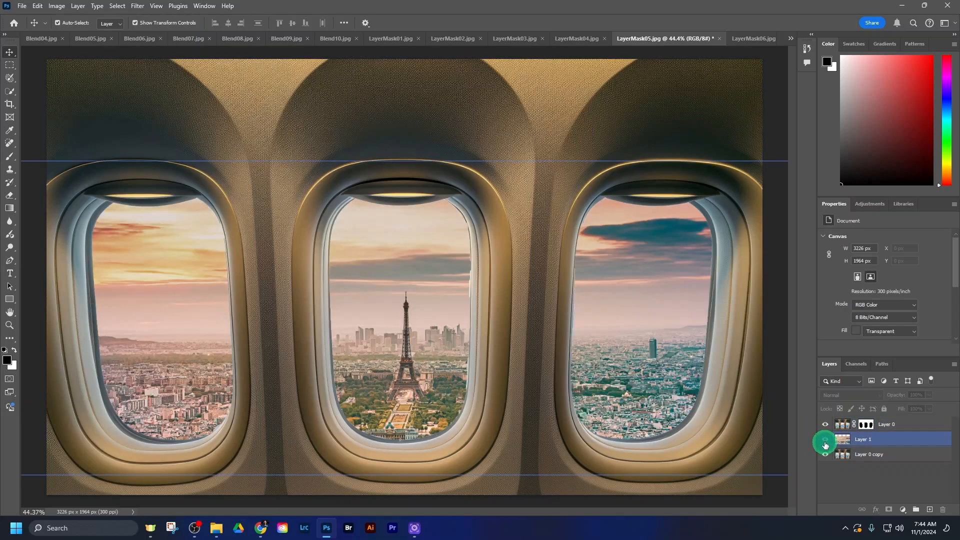
click(826, 443)
click(826, 443)
click(825, 444)
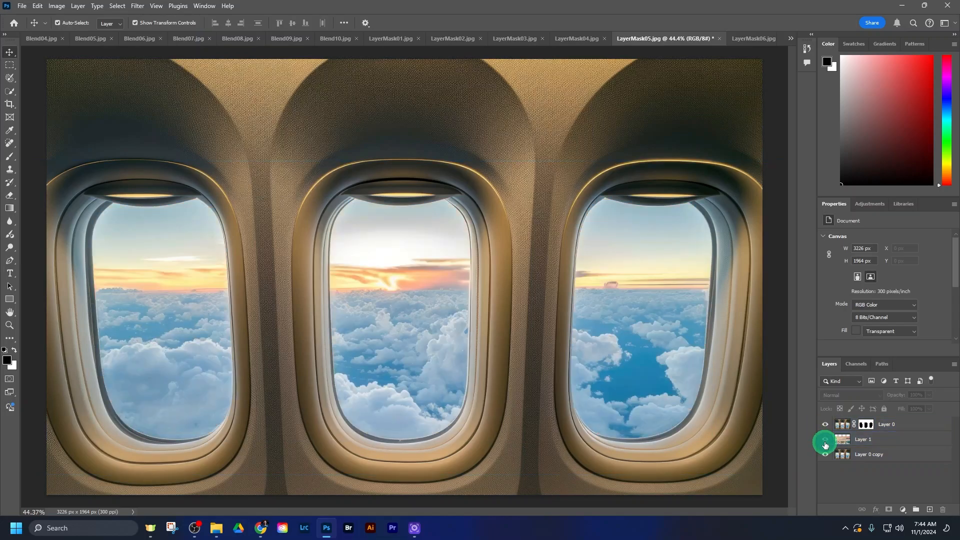
click(825, 443)
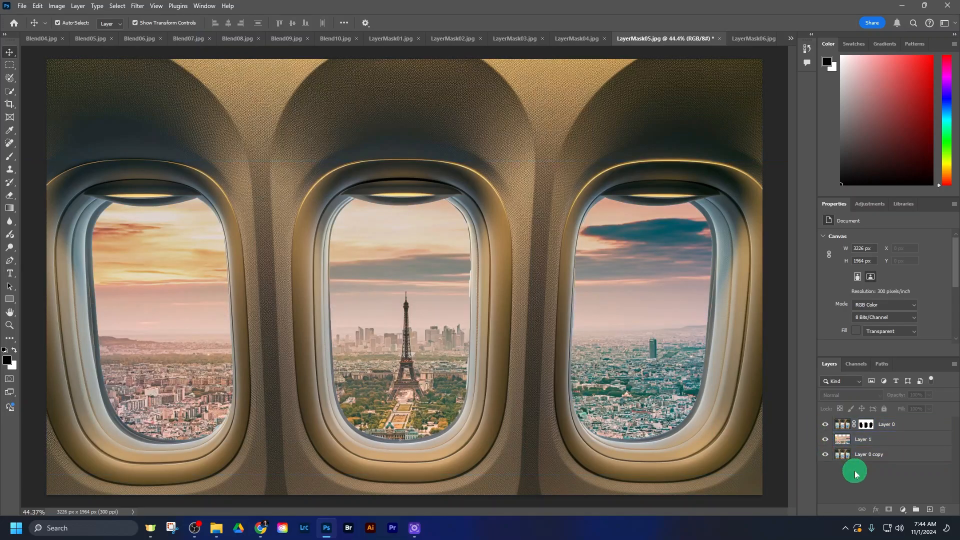
- Switch to Chrome to review the U510: Layer Masks assignment instructions, and return to Photoshop
click(261, 526)
drag(318, 138, 448, 138)
click(782, 279)
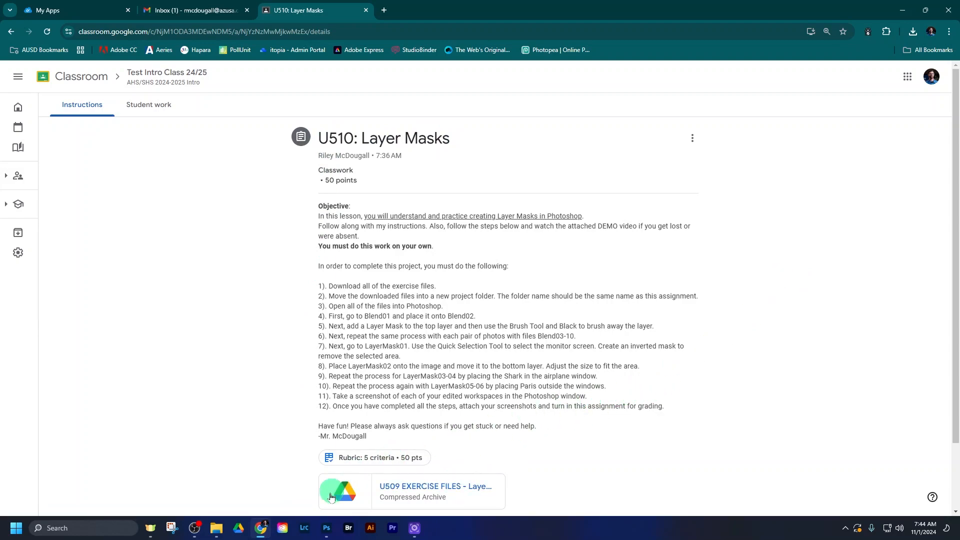
click(327, 529)
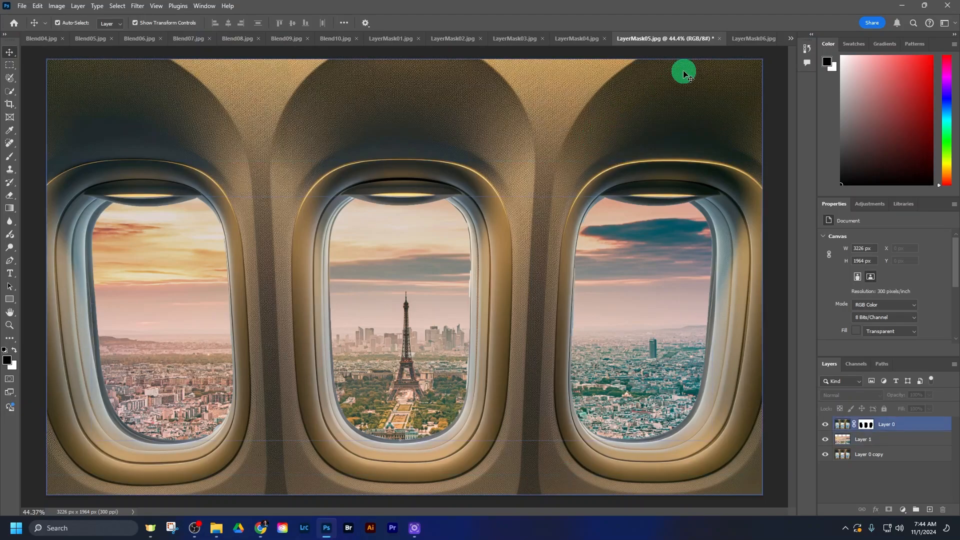
- Bring the Blend01.jpg document to the front and check the list of open files through LayerMask06.jpg
click(791, 38)
click(812, 43)
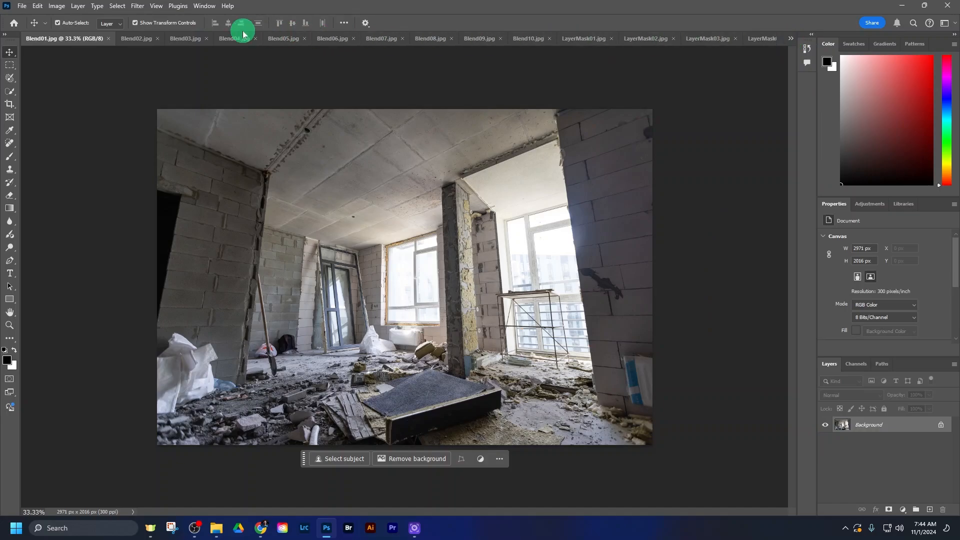
click(792, 39)
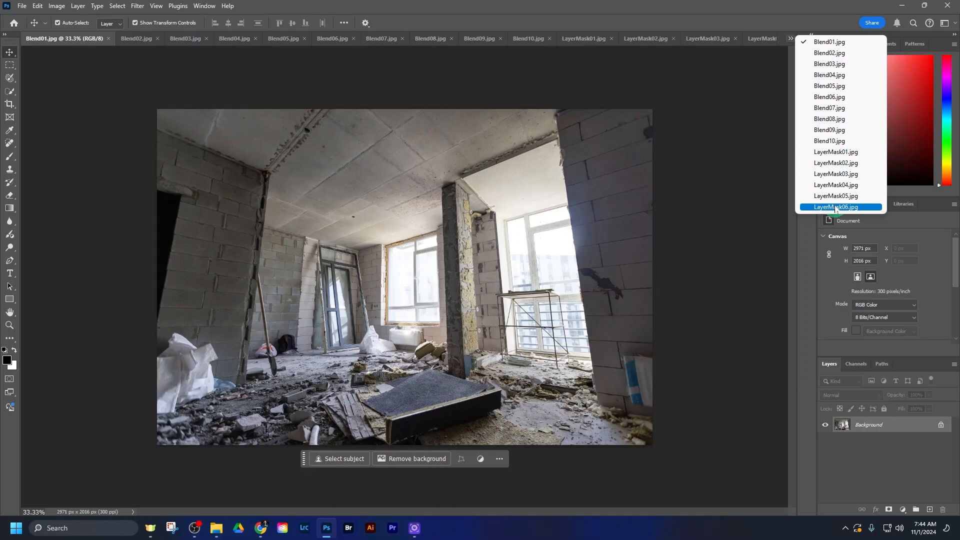
click(819, 23)
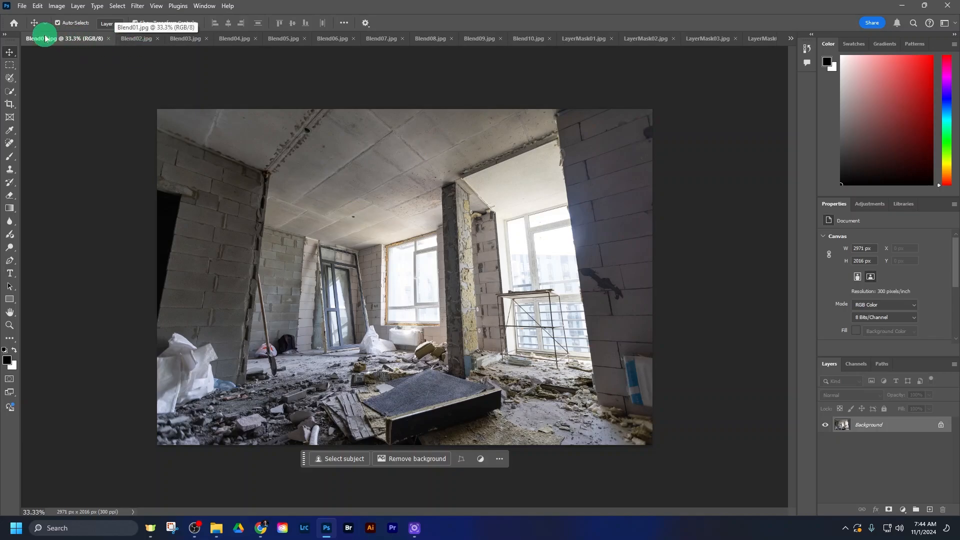
- Compare the ruined room in Blend01.jpg with the renovated room in Blend02.jpg by alternating between the two documents
click(129, 39)
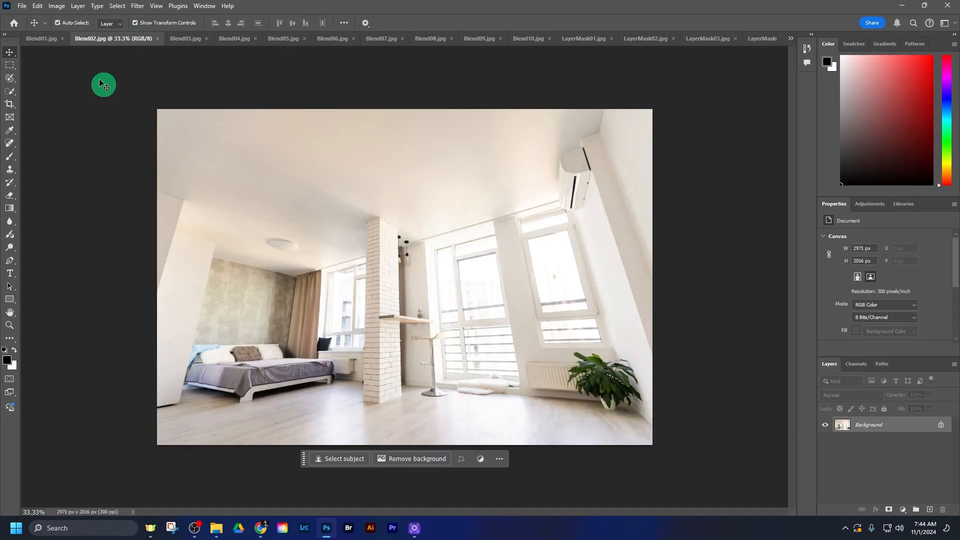
click(37, 40)
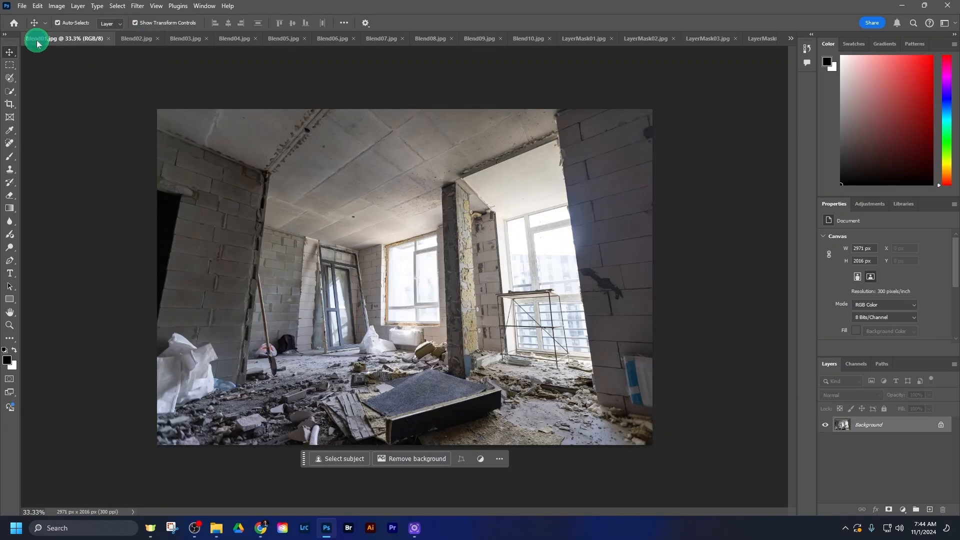
click(125, 39)
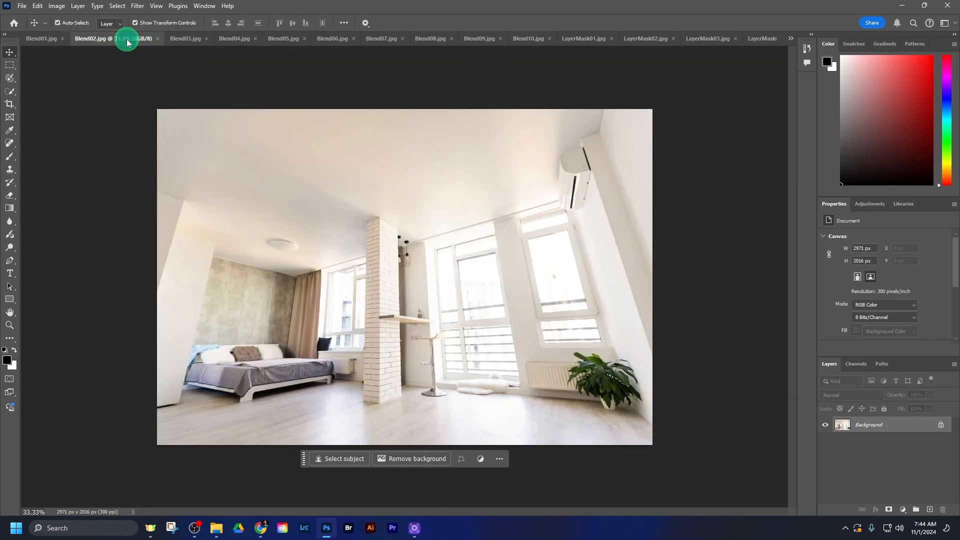
click(42, 40)
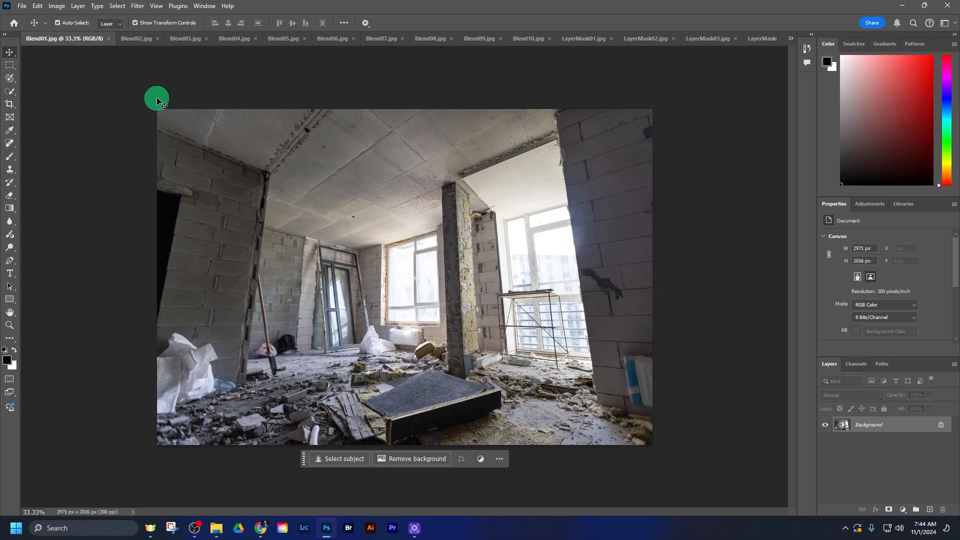
click(133, 49)
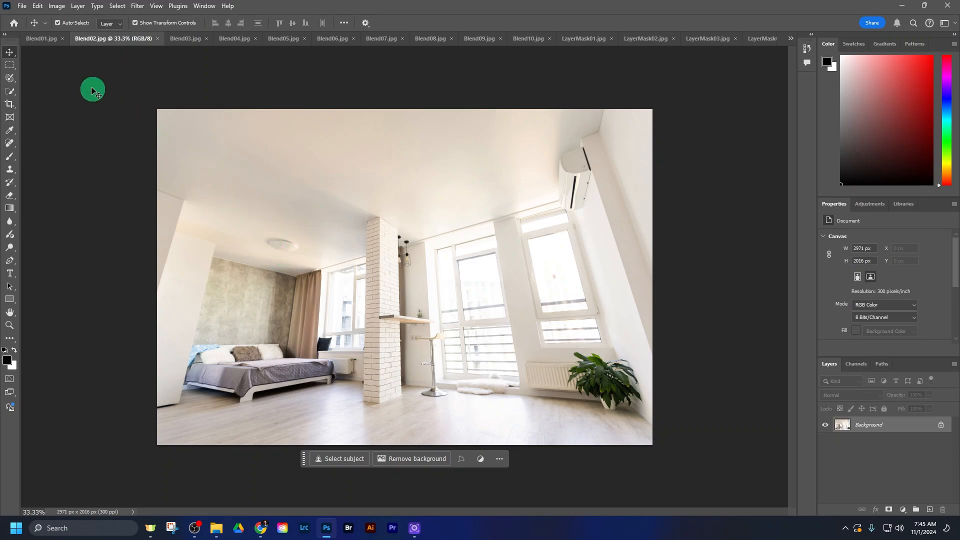
- Place the Blend01.jpg image into Blend02.jpg as a layer centred over the renovated room
click(42, 39)
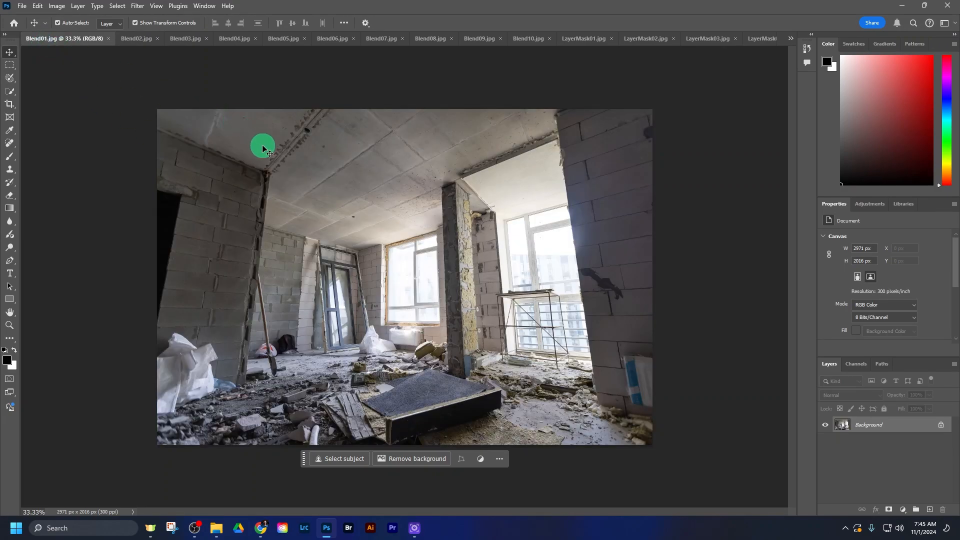
click(141, 39)
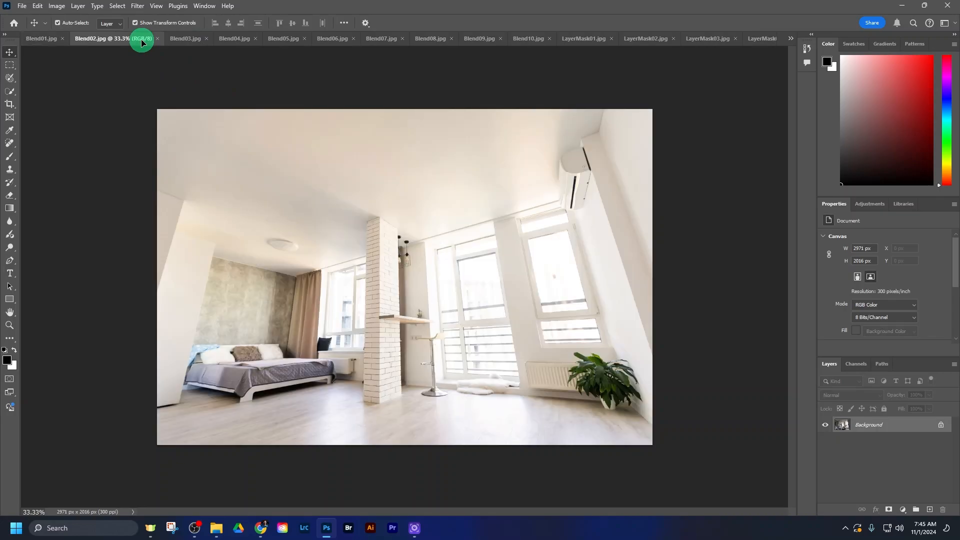
drag(141, 39, 406, 281)
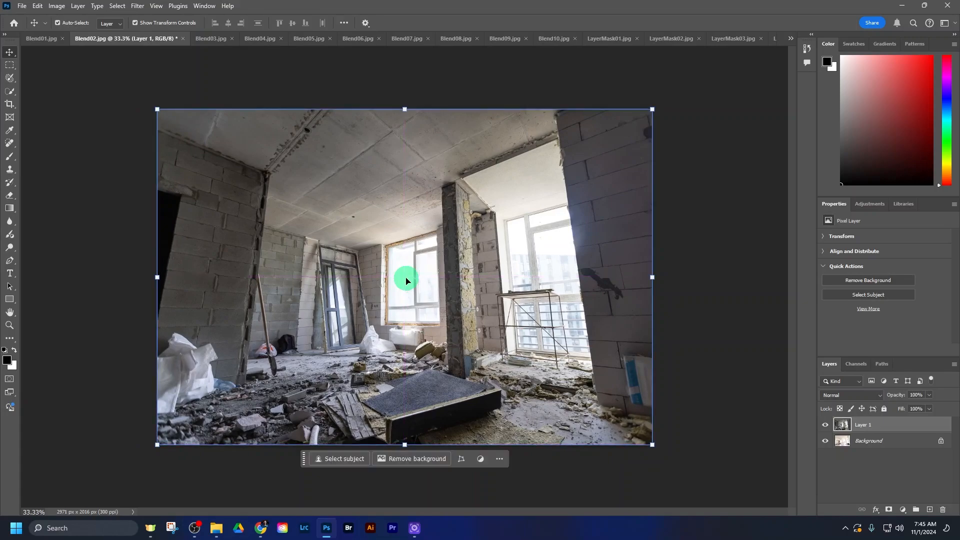
- Select Layer 1, the ruined room, and add a layer mask to it
click(833, 471)
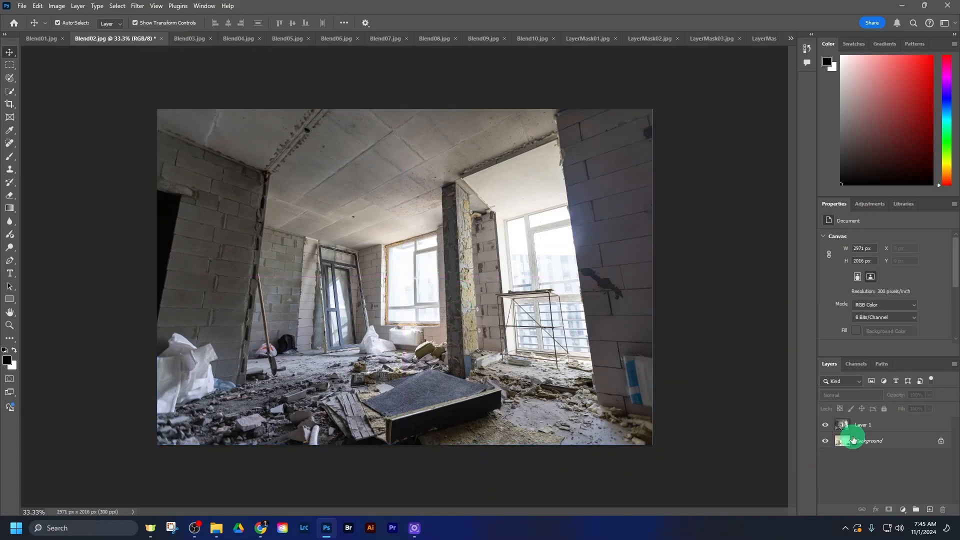
click(903, 427)
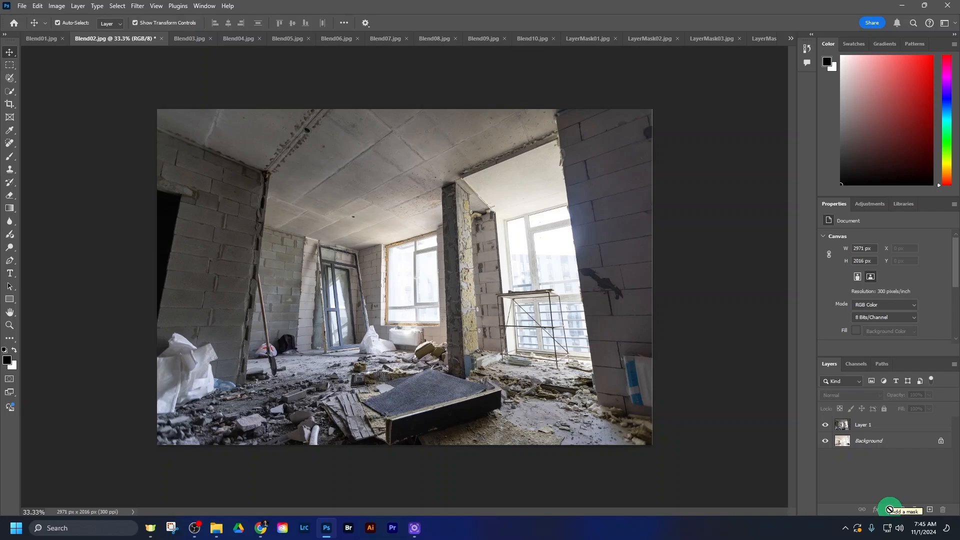
click(898, 430)
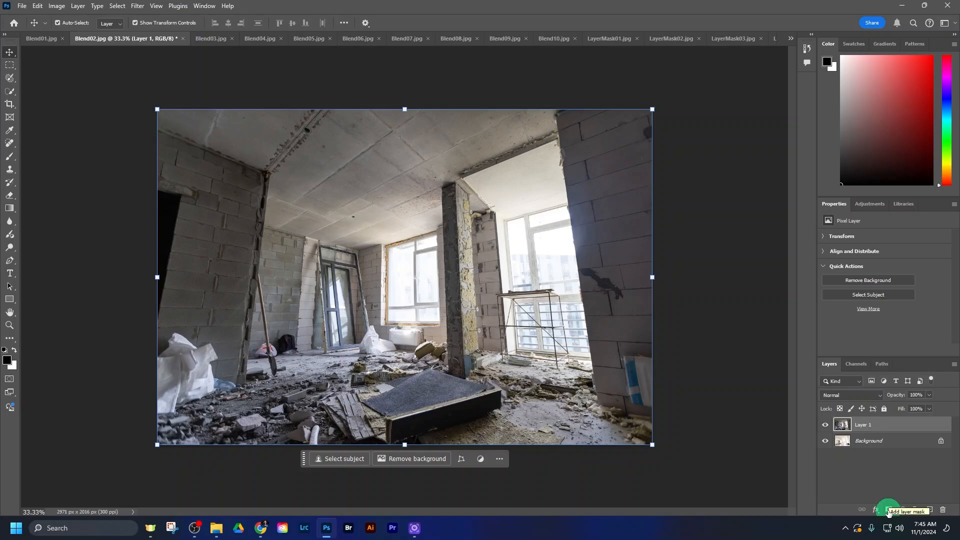
click(888, 510)
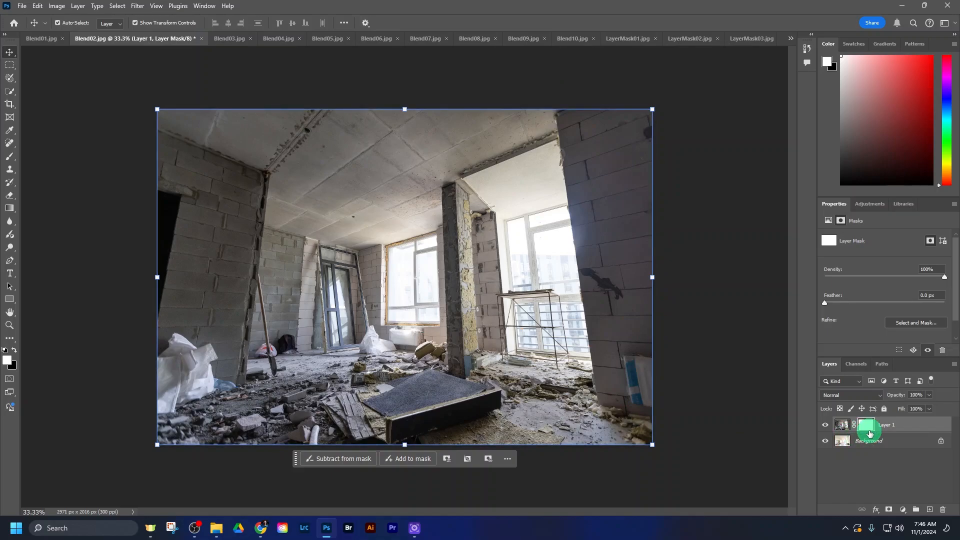
- Activate the Brush tool for the layer mask and arrange the tools in two columns
mouse_move(869, 433)
mouse_down()
mouse_move(247, 259)
mouse_move(11, 161)
mouse_up()
click(11, 161)
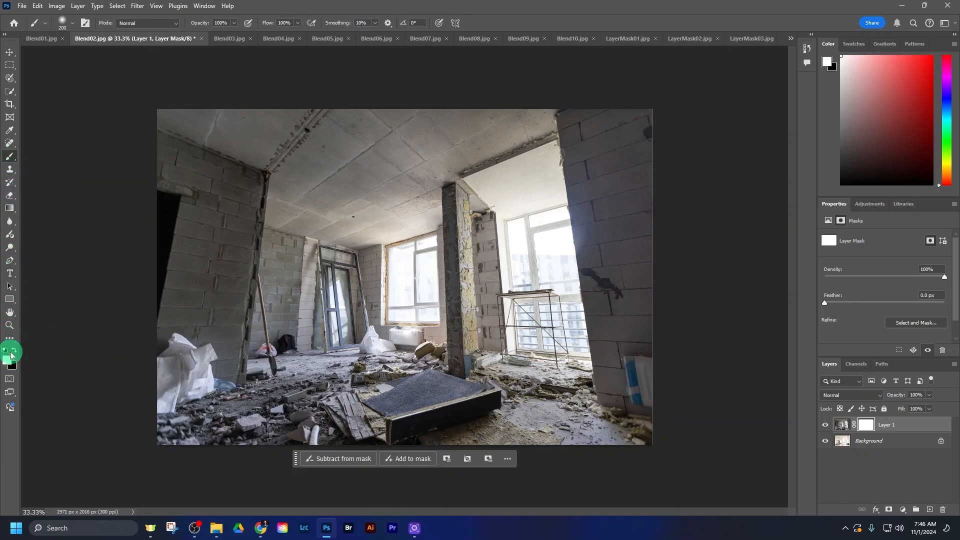
click(5, 34)
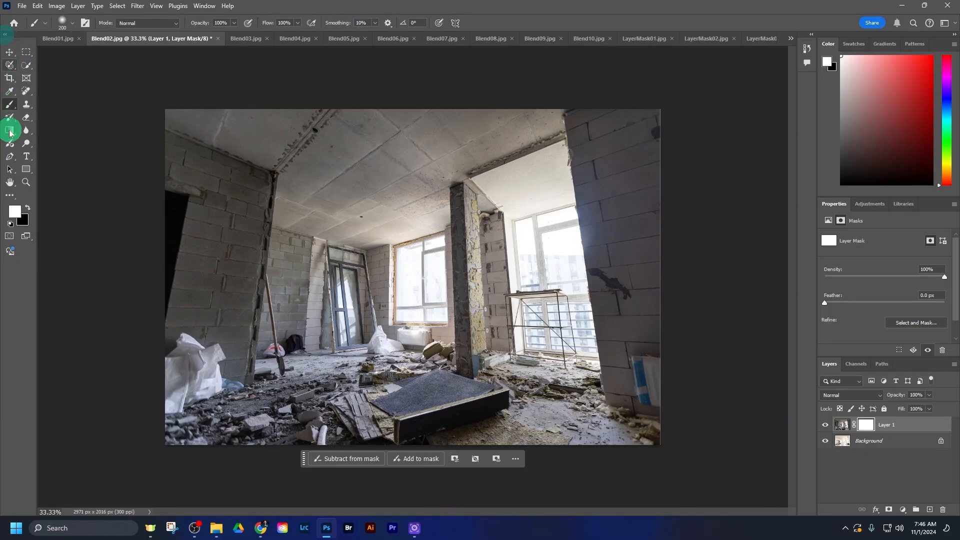
- Try a dark red and a blue foreground colour while the mask of Layer 1 is selected
click(16, 215)
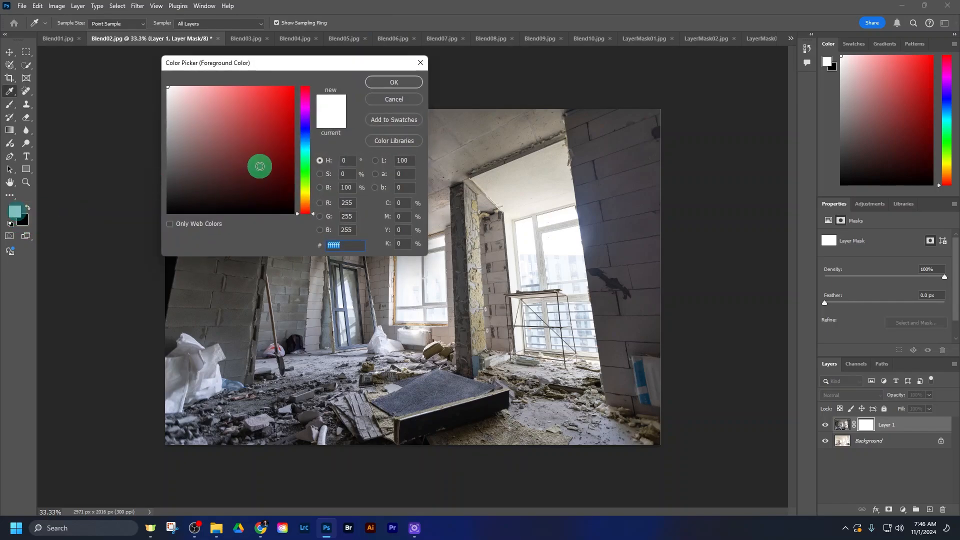
click(282, 156)
click(409, 82)
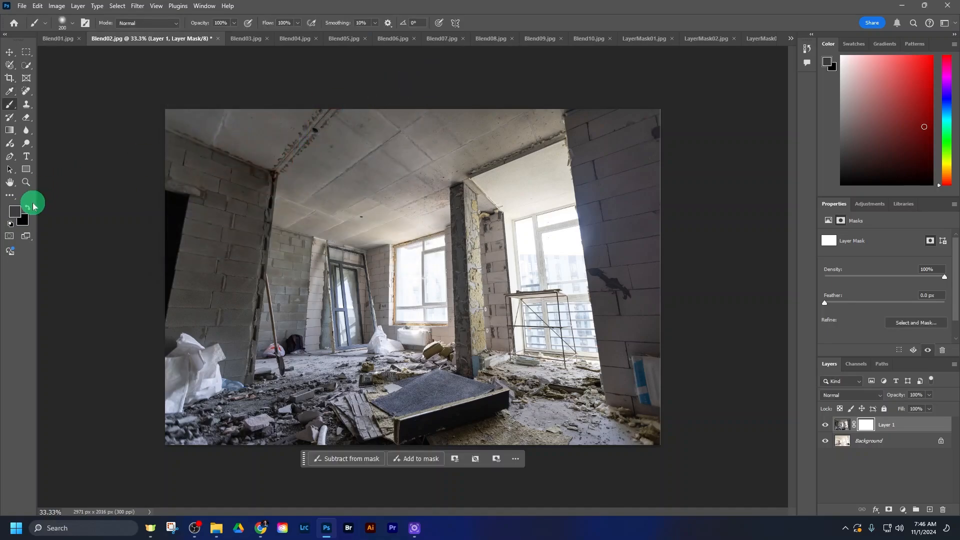
click(15, 214)
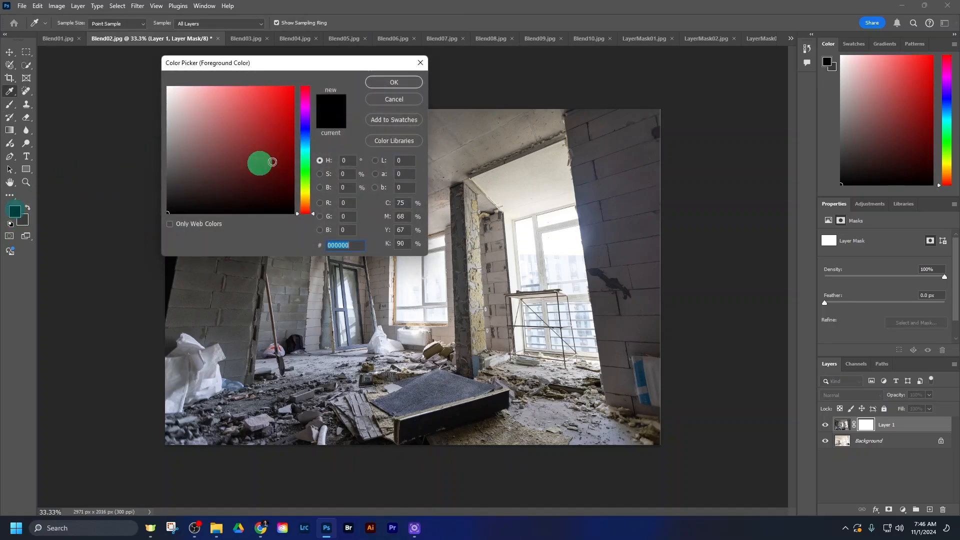
click(303, 133)
click(267, 94)
click(393, 85)
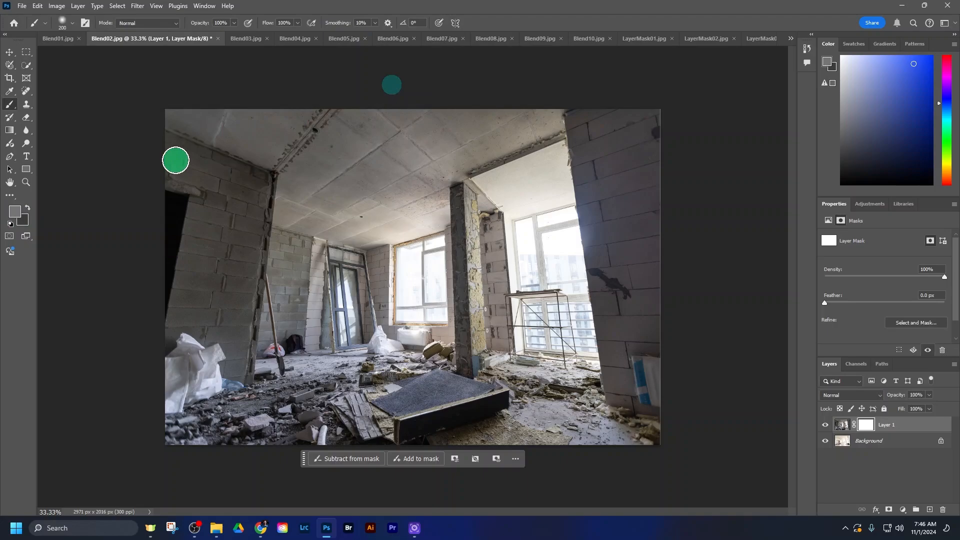
- Try changing the foreground colour to a vivid pink and return to the Brush tool
click(29, 210)
click(18, 214)
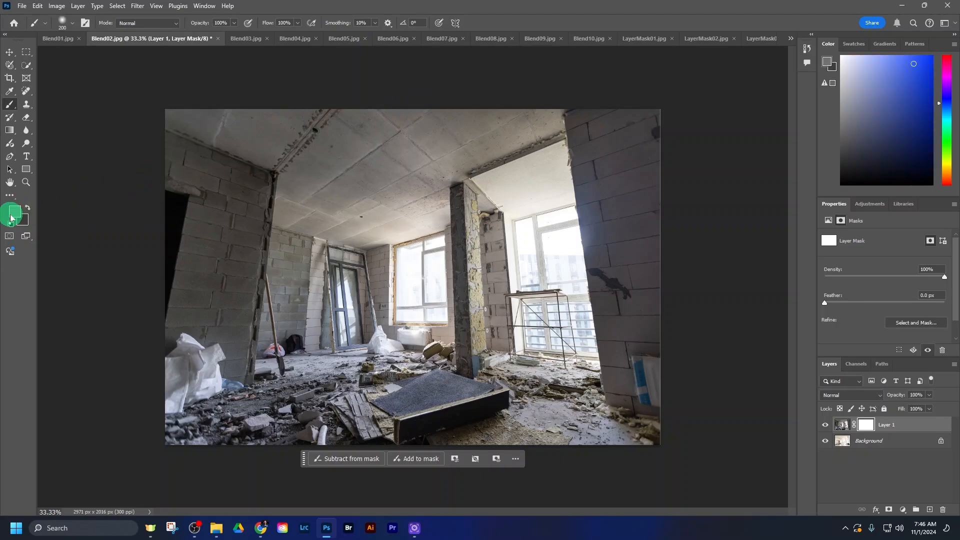
mouse_move(253, 136)
mouse_down()
mouse_move(268, 101)
mouse_move(288, 88)
mouse_up()
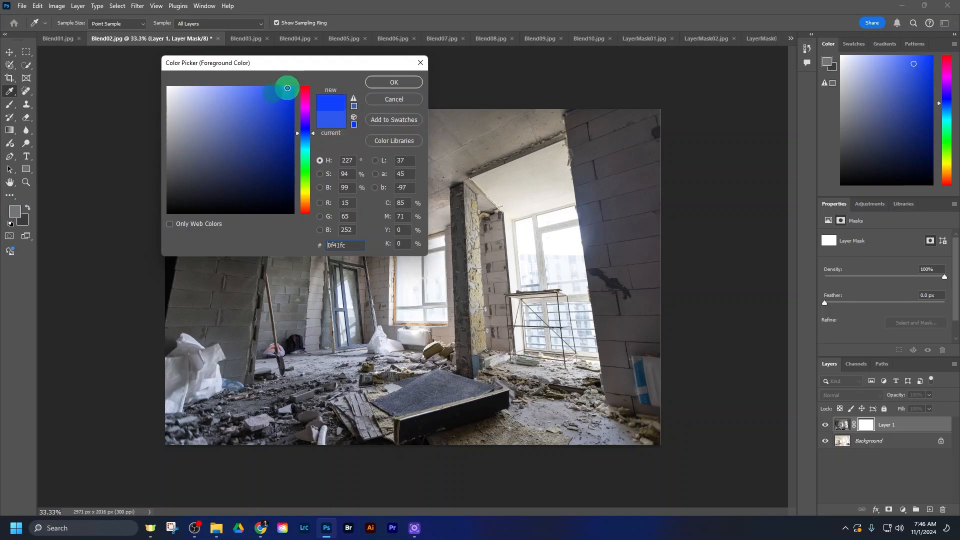
click(306, 101)
click(416, 81)
key(b)
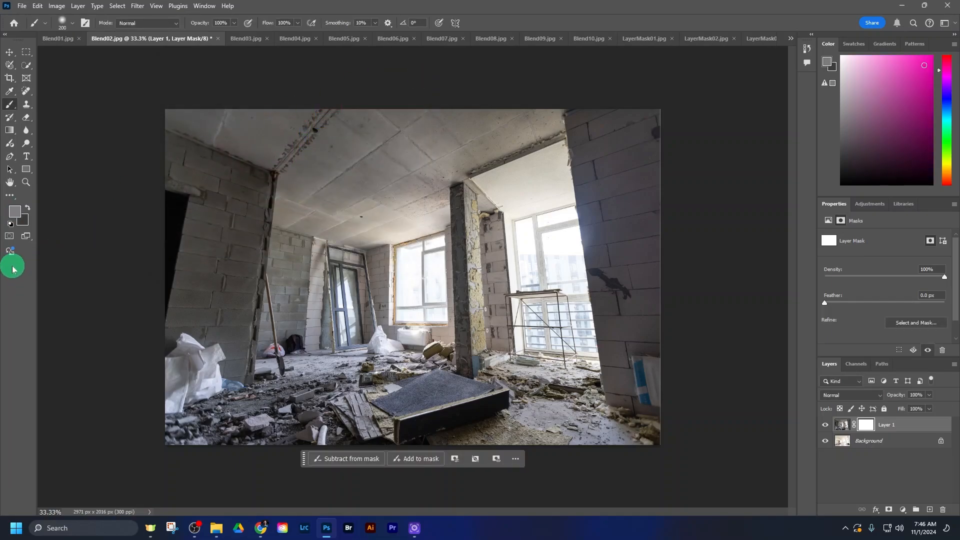
- Reset the colours to default black and white, and swap them to make black the foreground colour
click(11, 226)
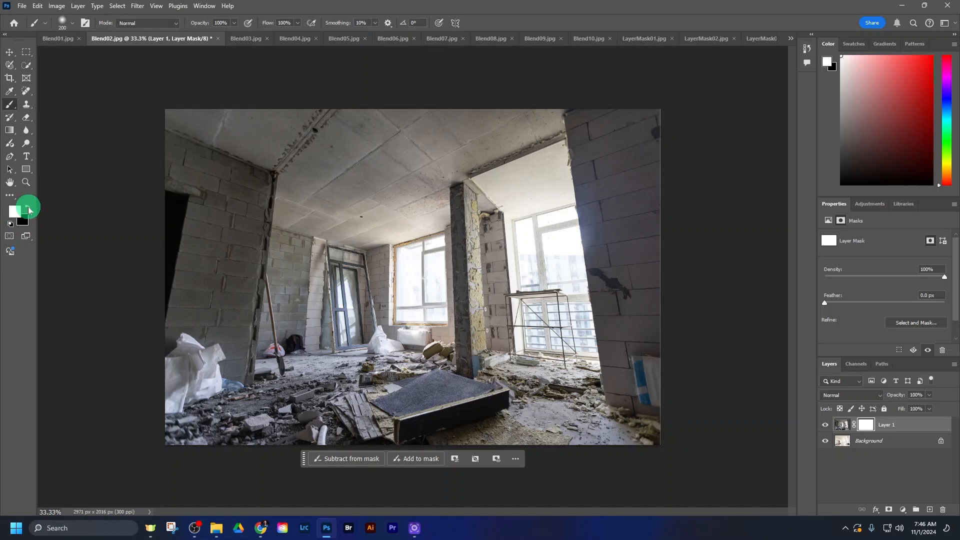
click(28, 209)
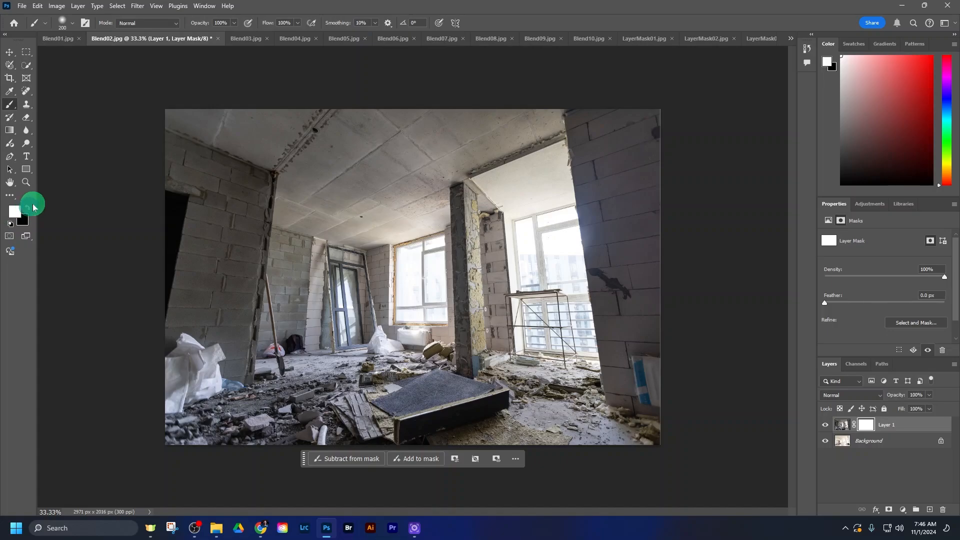
click(28, 209)
click(28, 210)
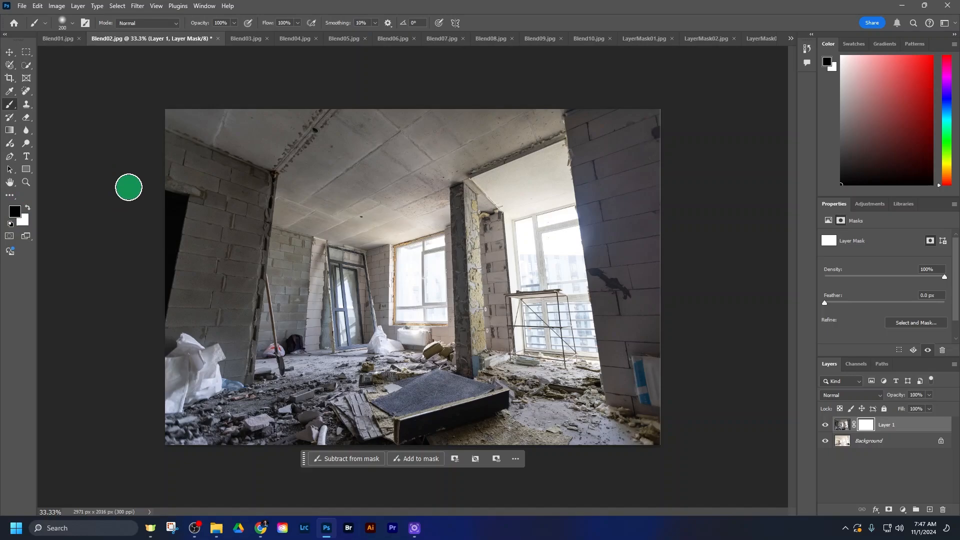
- Set the brush size to 322 px and its hardness to 0%
click(71, 24)
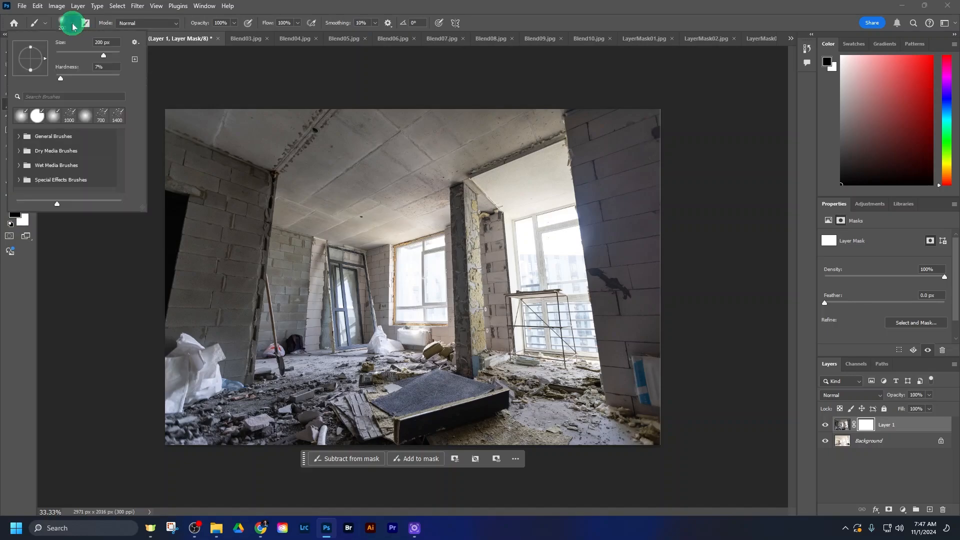
drag(103, 55, 108, 55)
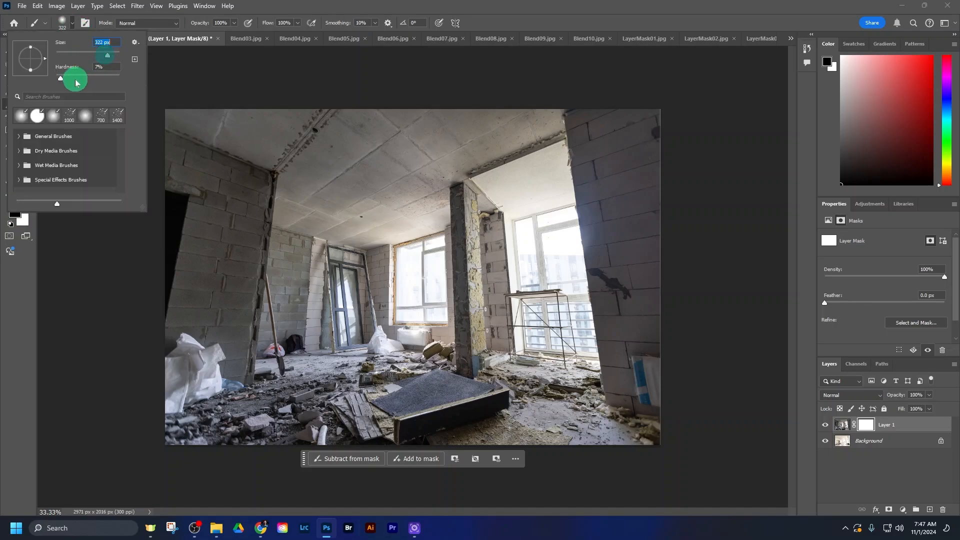
drag(76, 82, 64, 82)
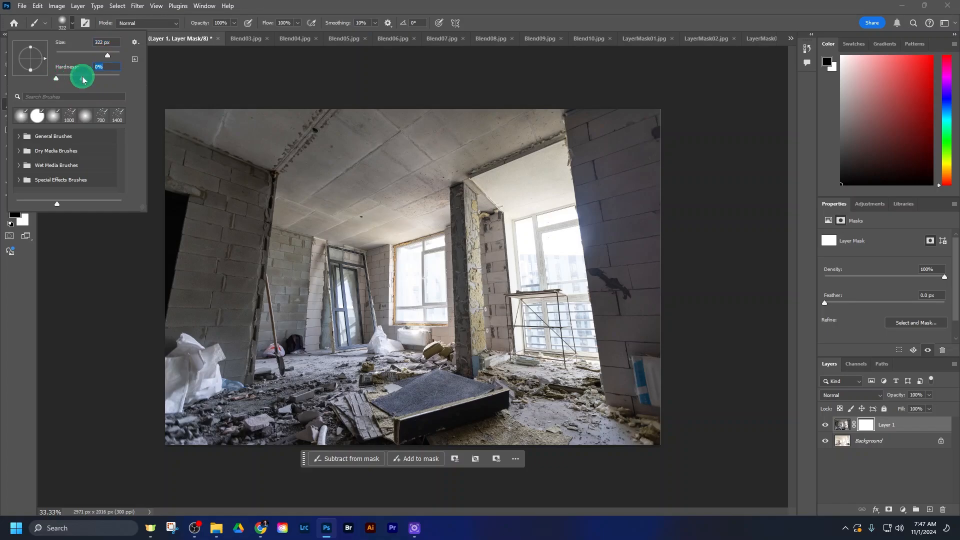
- Enlarge the soft brush to 600 px, try a black stroke across the ceiling on Layer 1's mask, and undo it
mouse_move(82, 80)
mouse_down()
mouse_move(62, 80)
mouse_move(86, 80)
mouse_up()
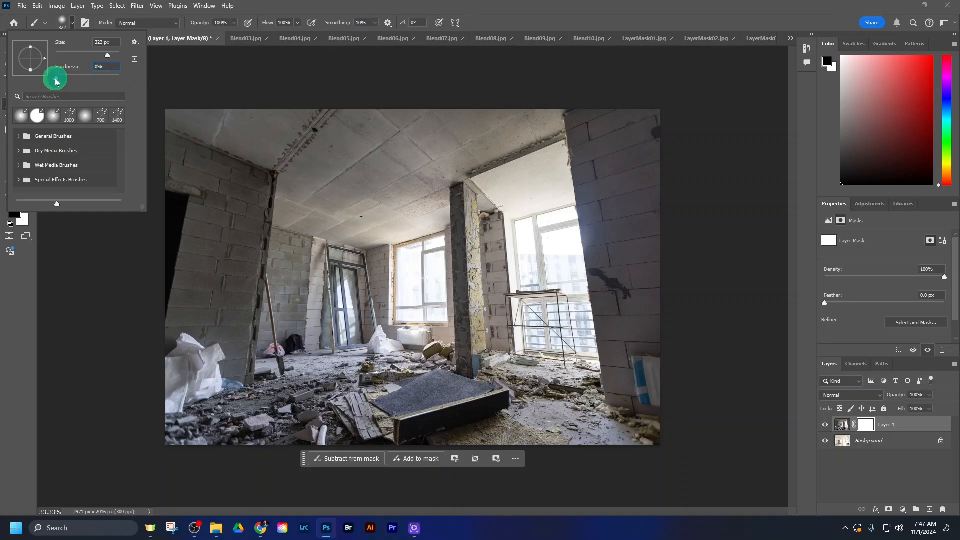
click(504, 11)
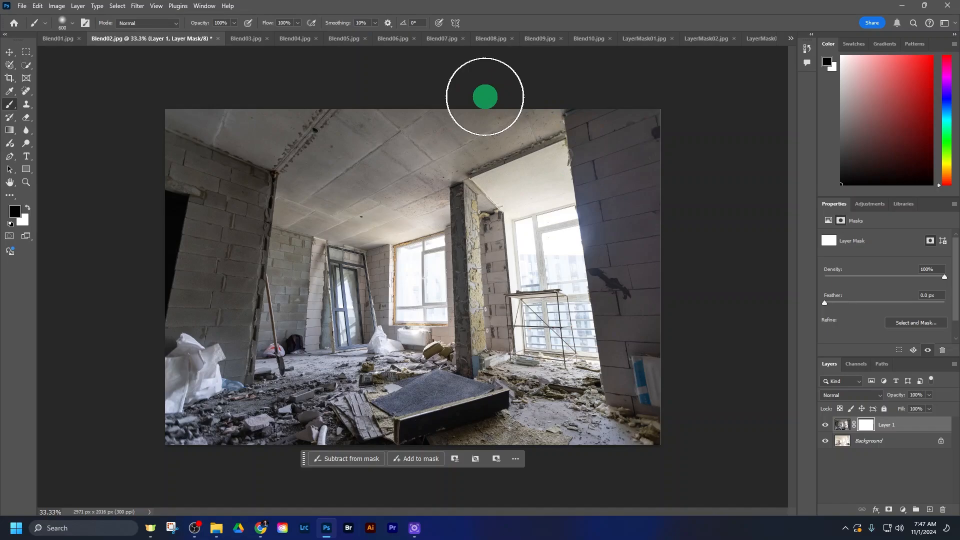
mouse_move(484, 102)
mouse_down()
mouse_move(491, 449)
mouse_move(532, 90)
mouse_move(537, 268)
mouse_move(557, 461)
mouse_move(572, 157)
mouse_move(579, 148)
mouse_move(582, 343)
mouse_move(597, 457)
mouse_move(608, 442)
mouse_move(634, 124)
mouse_move(646, 477)
mouse_move(644, 124)
mouse_move(620, 180)
mouse_move(572, 468)
mouse_move(512, 106)
mouse_move(483, 432)
mouse_move(490, 327)
mouse_move(476, 138)
mouse_move(464, 452)
mouse_move(456, 96)
mouse_move(433, 287)
mouse_move(432, 409)
mouse_move(445, 115)
mouse_move(440, 452)
mouse_move(390, 173)
mouse_move(354, 369)
mouse_move(397, 163)
mouse_move(418, 118)
mouse_move(399, 167)
mouse_up()
key(ctrl+BackSpace)
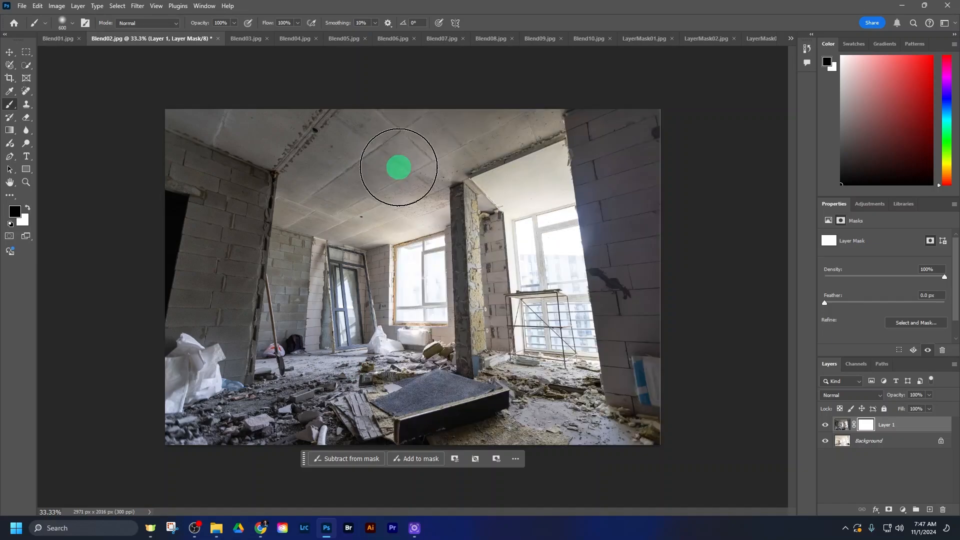
- Harden the brush edge and paint the right half of Layer 1's mask black to reveal the renovated room
click(74, 24)
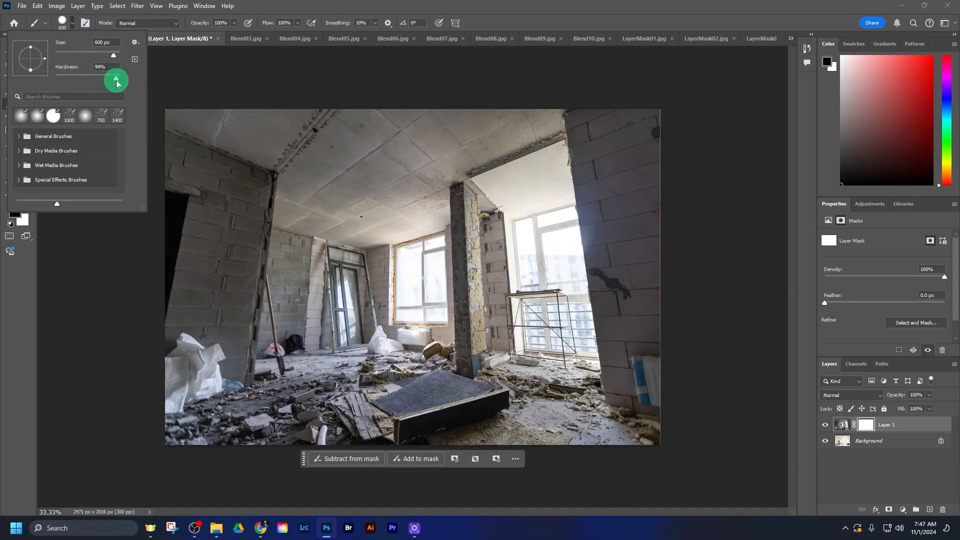
drag(116, 81, 120, 81)
click(514, 24)
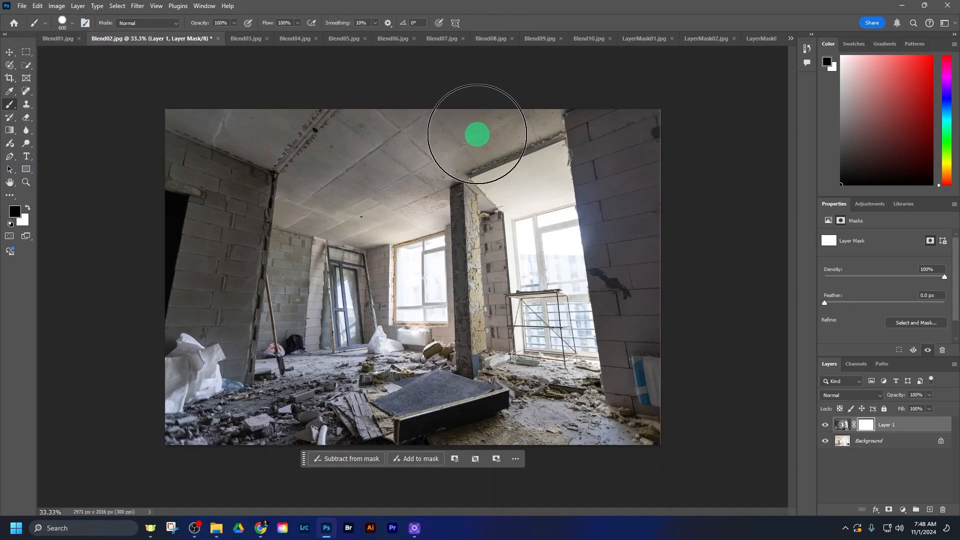
drag(477, 135, 476, 493)
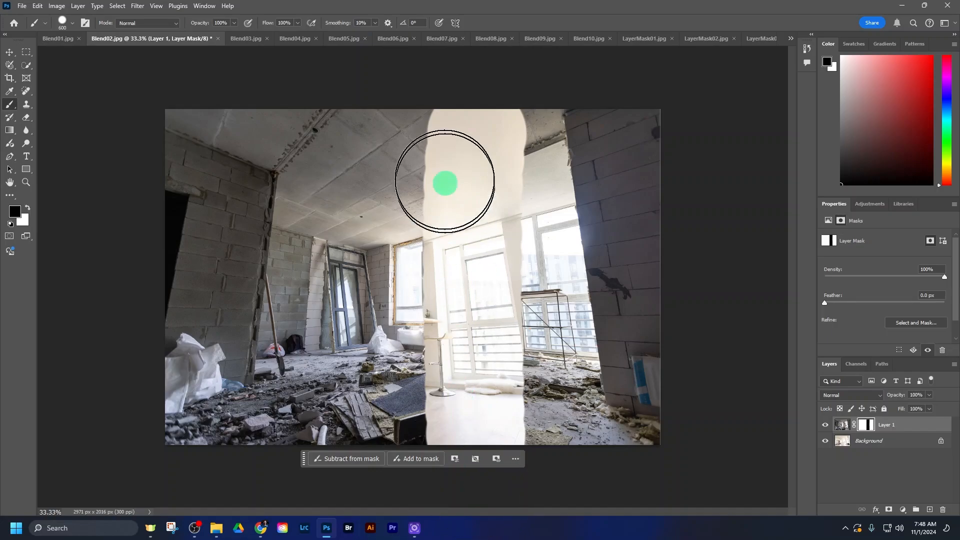
mouse_move(510, 119)
mouse_down()
mouse_move(544, 477)
mouse_move(574, 154)
mouse_move(583, 144)
mouse_move(618, 469)
mouse_move(648, 324)
mouse_move(647, 106)
mouse_move(496, 93)
mouse_move(461, 109)
mouse_move(459, 475)
mouse_up()
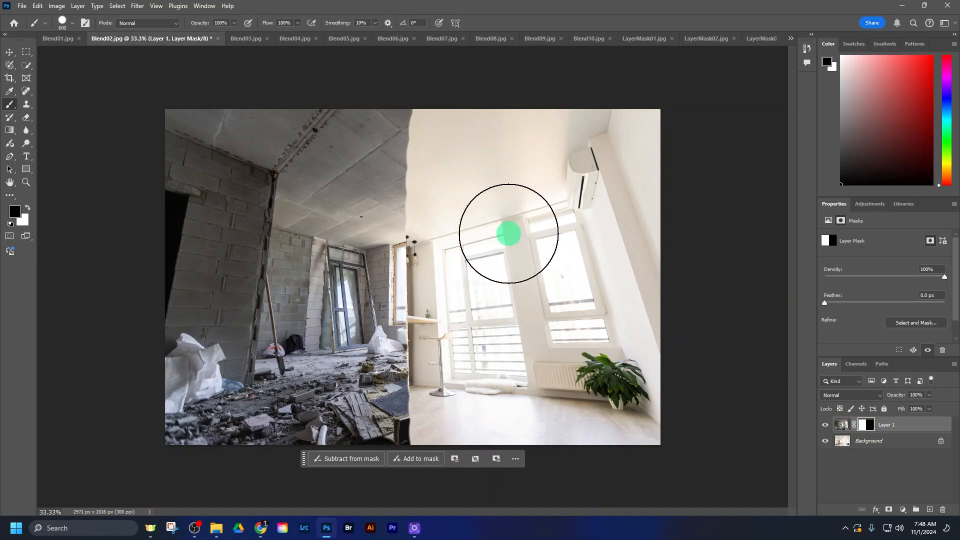
- Make white the foreground colour and paint the mask to restore Layer 1 along the central edge and across the lower right area
click(18, 215)
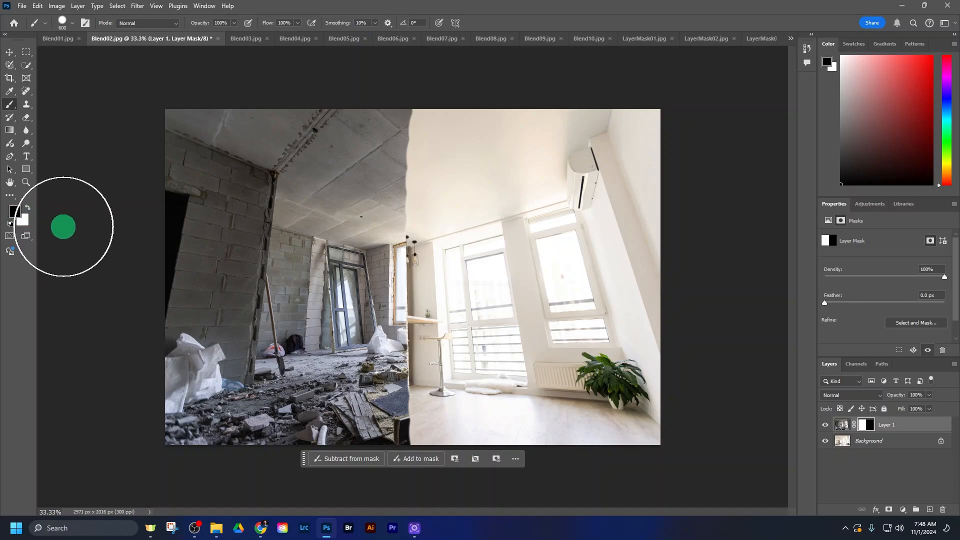
drag(493, 129, 484, 122)
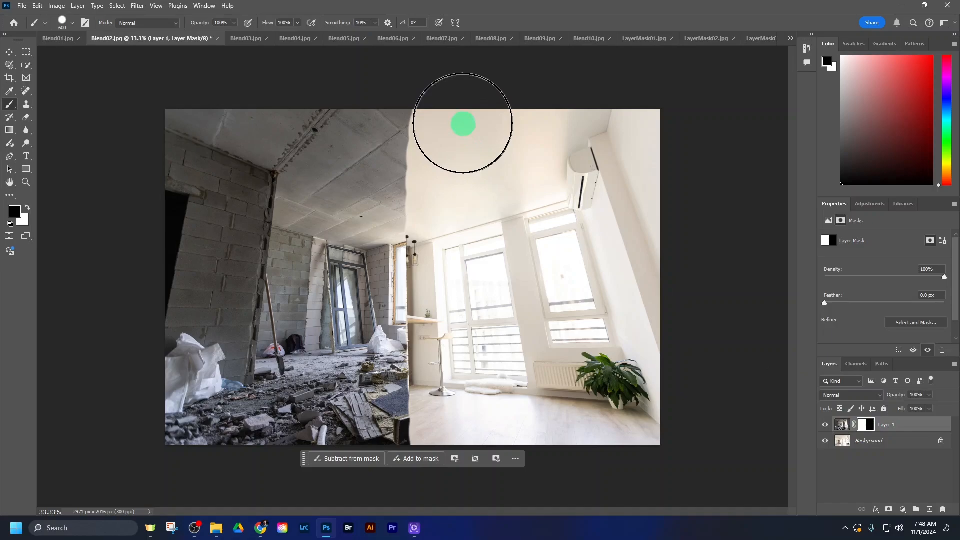
mouse_move(459, 109)
mouse_down()
mouse_move(320, 105)
mouse_move(101, 165)
mouse_move(37, 208)
mouse_up()
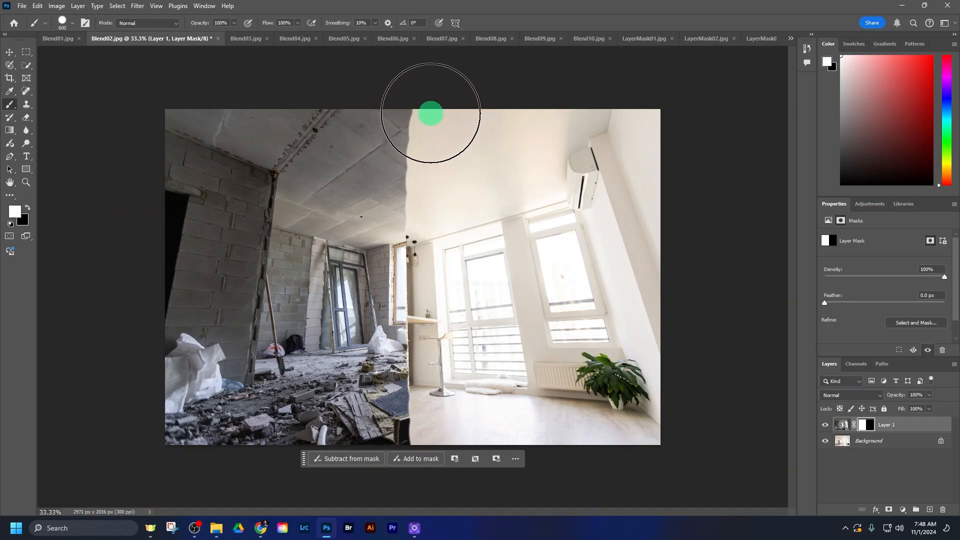
drag(421, 113, 421, 472)
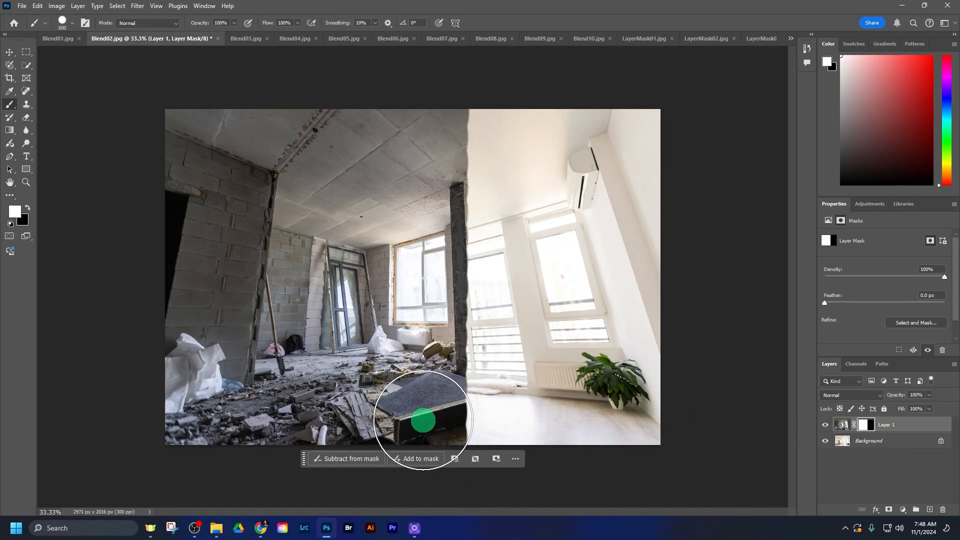
mouse_move(423, 420)
mouse_down()
mouse_move(710, 422)
mouse_move(875, 477)
mouse_up()
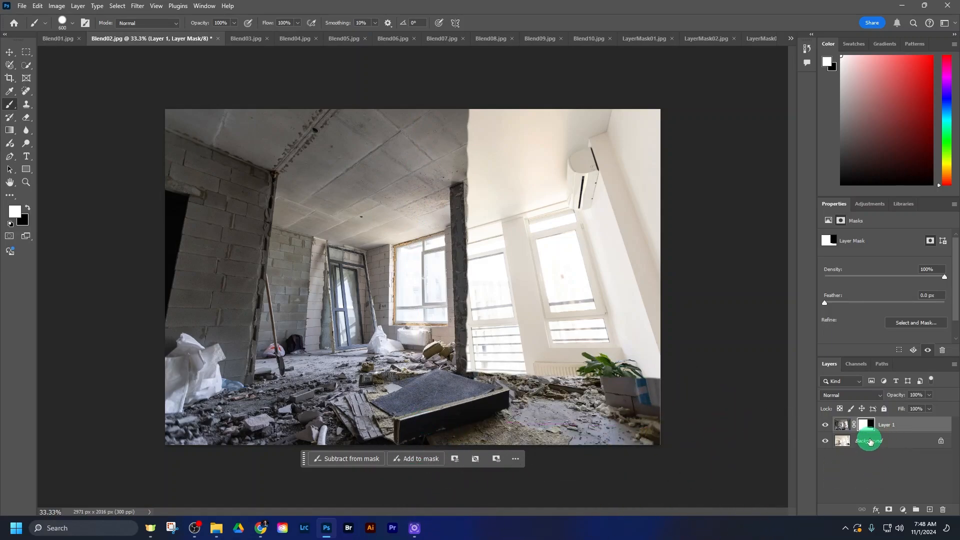
mouse_move(869, 434)
mouse_down()
mouse_move(526, 396)
mouse_move(439, 372)
mouse_move(710, 366)
mouse_move(439, 325)
mouse_move(694, 323)
mouse_move(667, 332)
mouse_up()
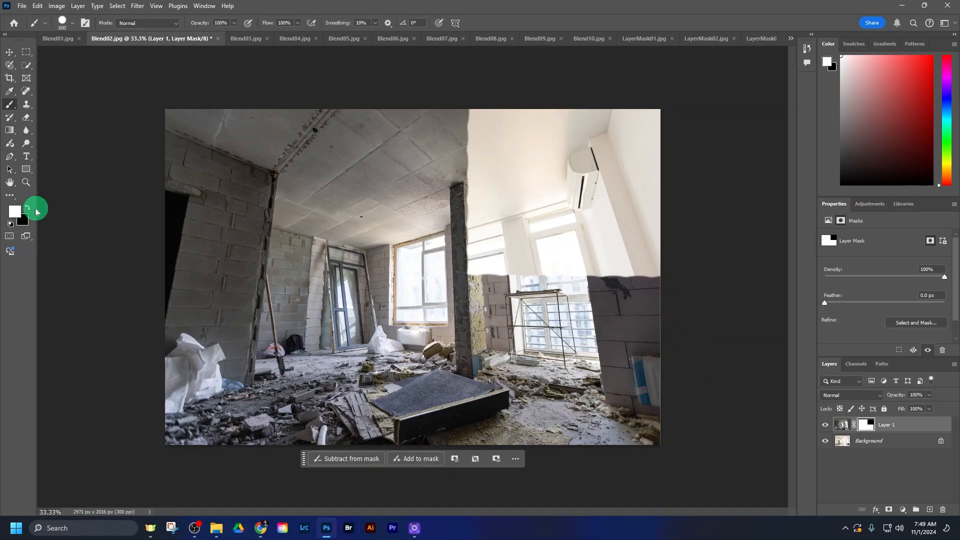
- Paint the mask's left half black to hide the unfinished room, and paint its remaining upper right area white
mouse_move(145, 284)
mouse_down()
mouse_move(313, 288)
mouse_move(308, 442)
mouse_move(248, 356)
mouse_move(217, 348)
mouse_move(176, 435)
mouse_move(123, 414)
mouse_move(118, 436)
mouse_up()
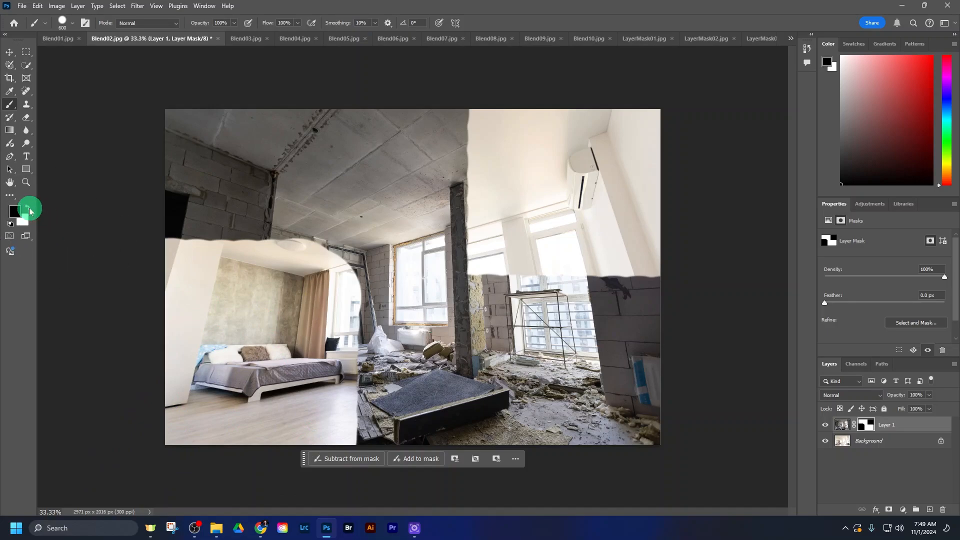
mouse_move(317, 110)
mouse_down()
mouse_move(340, 474)
mouse_move(353, 105)
mouse_move(346, 441)
mouse_move(284, 178)
mouse_move(247, 70)
mouse_move(190, 358)
mouse_move(191, 127)
mouse_move(173, 181)
mouse_move(185, 174)
mouse_move(225, 193)
mouse_move(324, 167)
mouse_move(330, 155)
mouse_move(335, 167)
mouse_move(353, 145)
mouse_move(360, 470)
mouse_move(33, 215)
mouse_up()
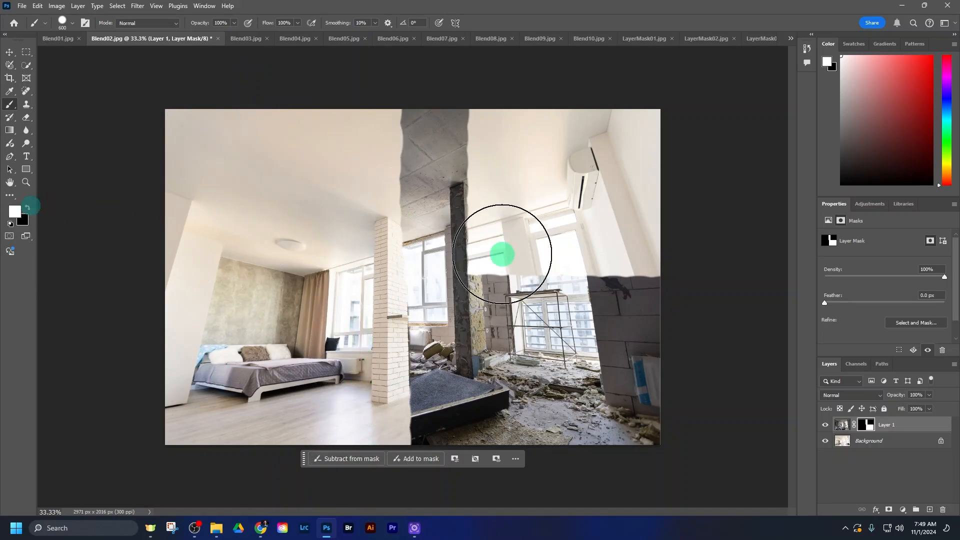
mouse_move(500, 253)
mouse_down()
mouse_move(513, 75)
mouse_move(505, 261)
mouse_move(581, 117)
mouse_move(593, 315)
mouse_move(634, 93)
mouse_move(653, 268)
mouse_move(658, 103)
mouse_up()
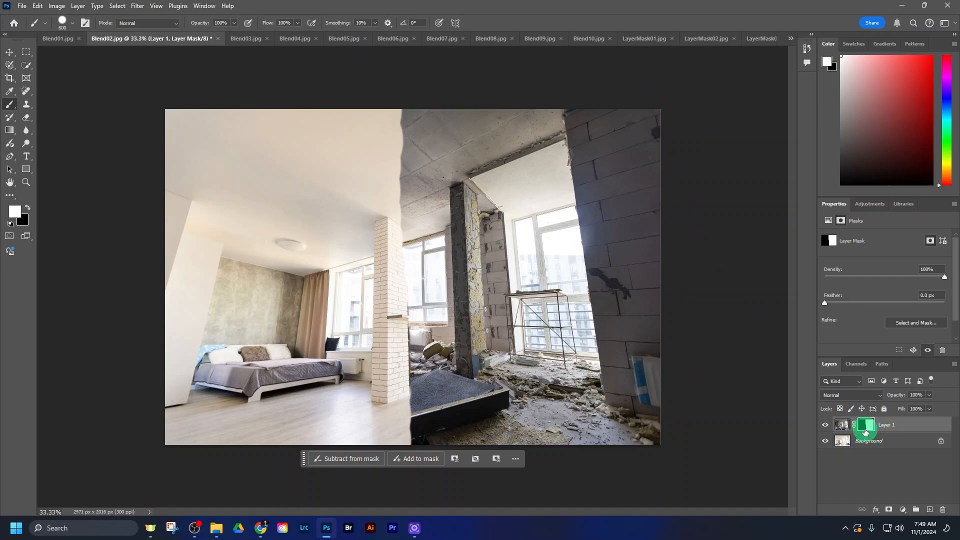
- Try deleting the mask of Layer 1 without applying it, and undo the deletion
drag(868, 427, 943, 511)
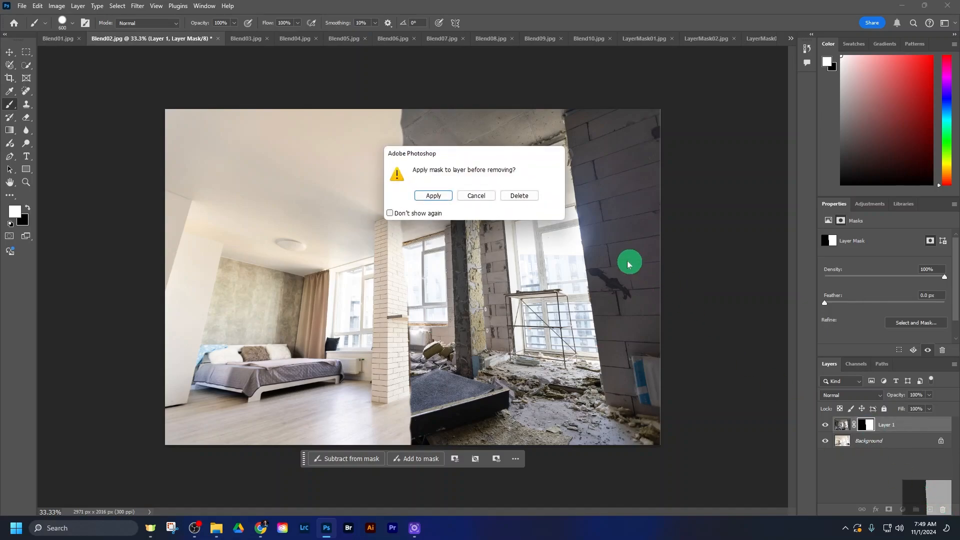
click(520, 196)
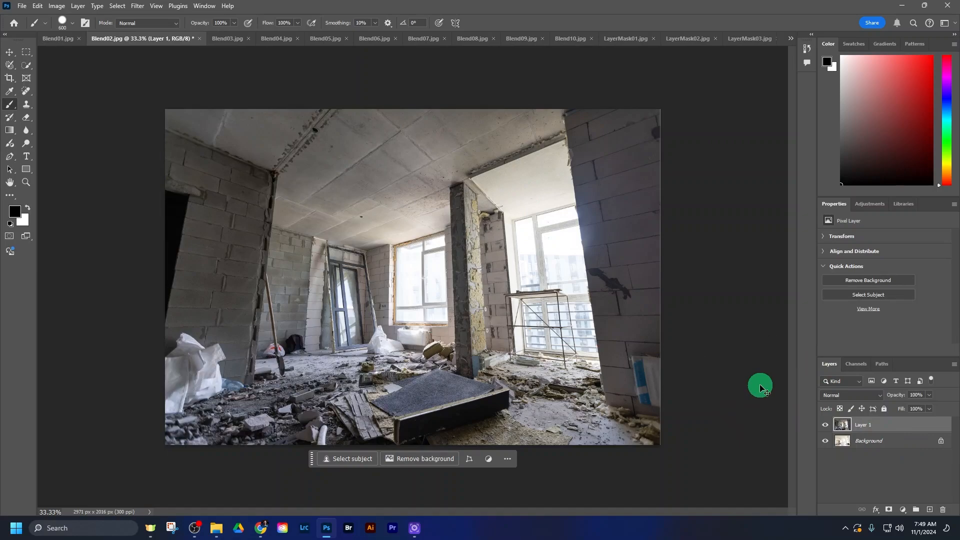
key(ctrl+z)
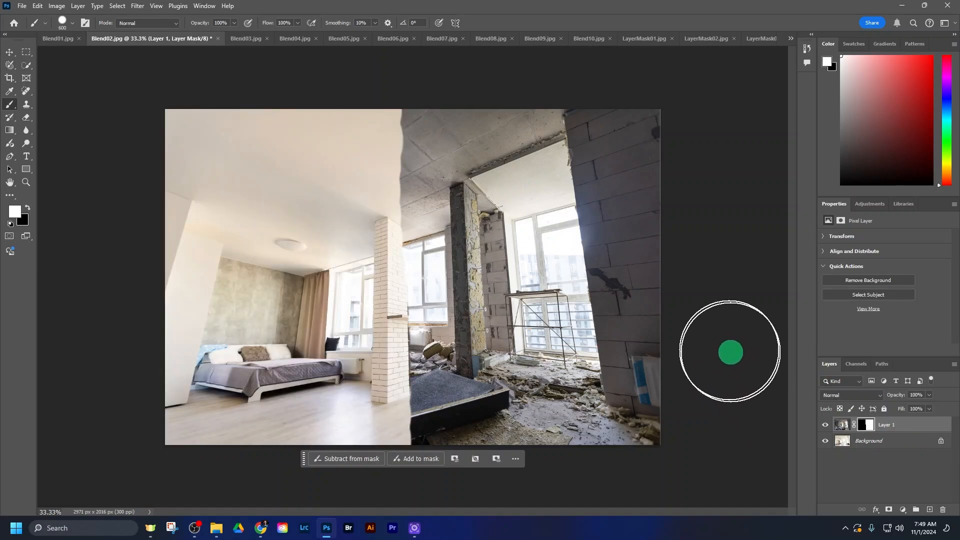
- Try painting black and white strokes directly on the image of Layer 1 instead of its mask, over the unfinished room
click(841, 424)
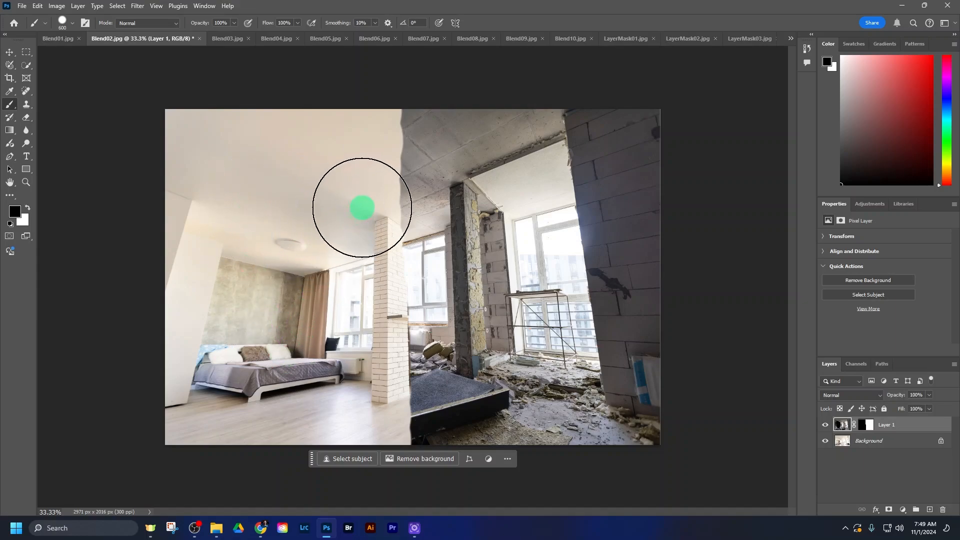
mouse_move(516, 192)
mouse_down()
mouse_move(523, 380)
mouse_move(542, 243)
mouse_move(584, 258)
mouse_up()
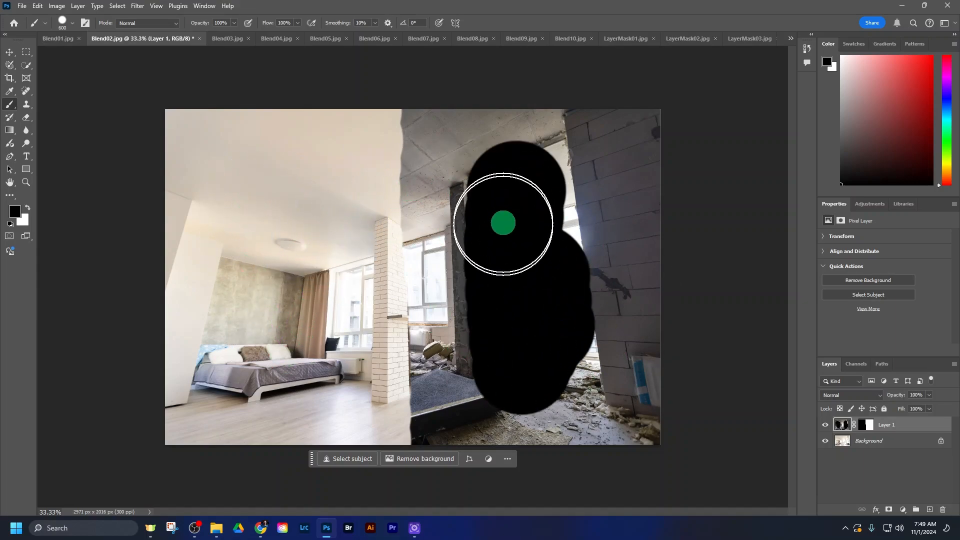
drag(615, 167, 631, 298)
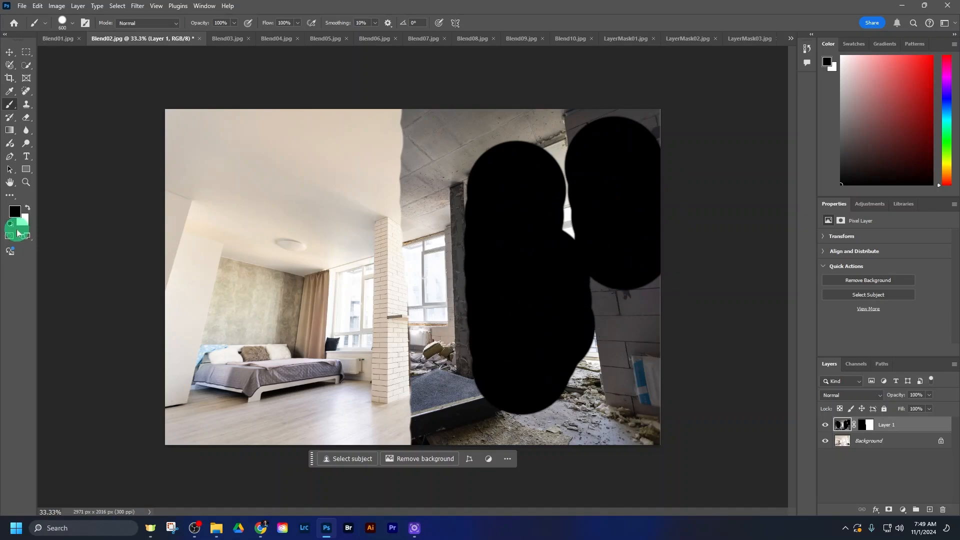
click(27, 209)
mouse_move(595, 401)
mouse_down()
mouse_move(623, 323)
mouse_move(490, 288)
mouse_move(527, 246)
mouse_up()
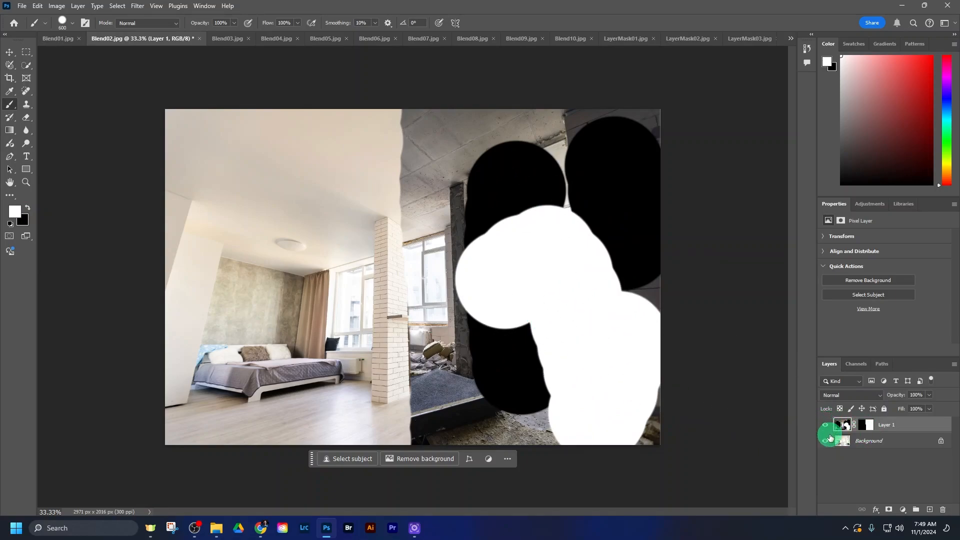
- Compare the mask and image selection of Layer 1, and undo the black and white strokes on its right side
click(870, 428)
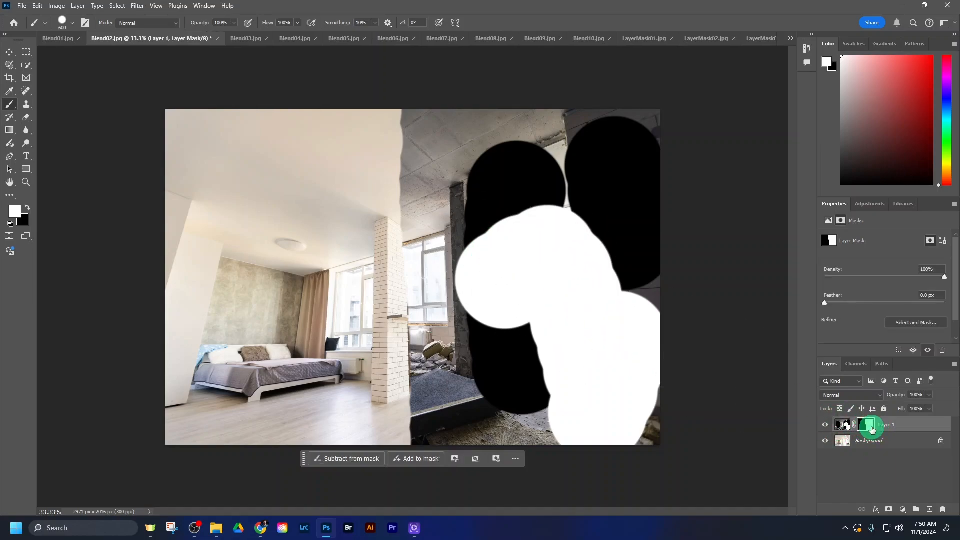
click(846, 426)
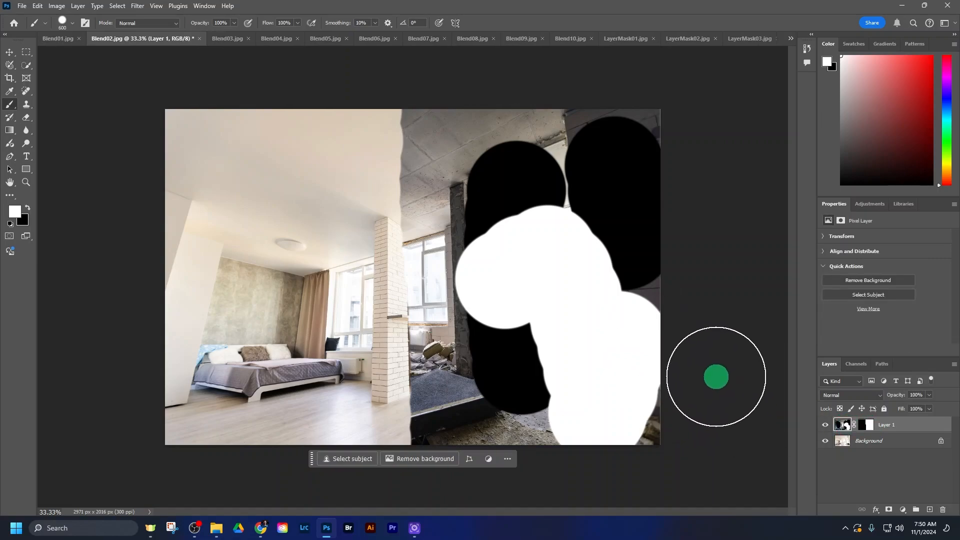
key(ctrl+z)
key(ctrl+z)
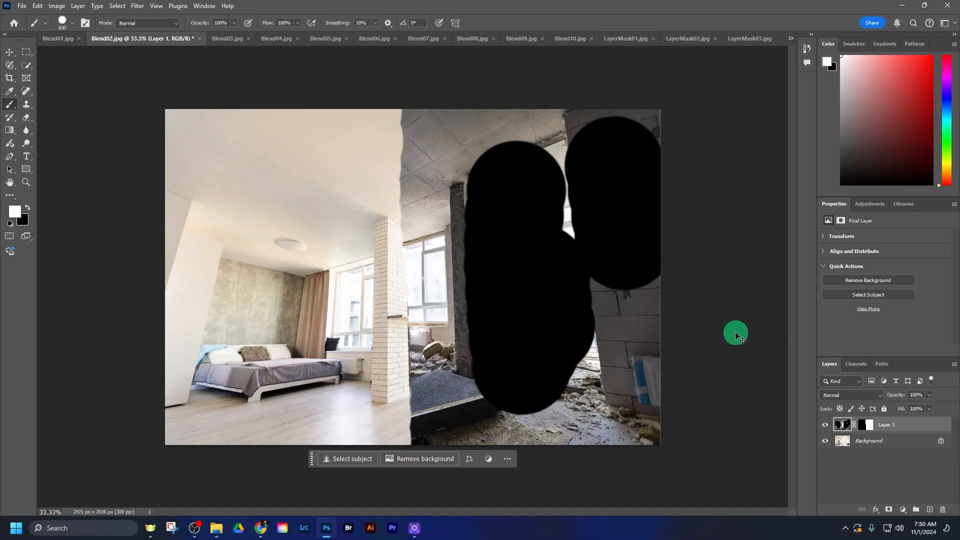
key(ctrl+z)
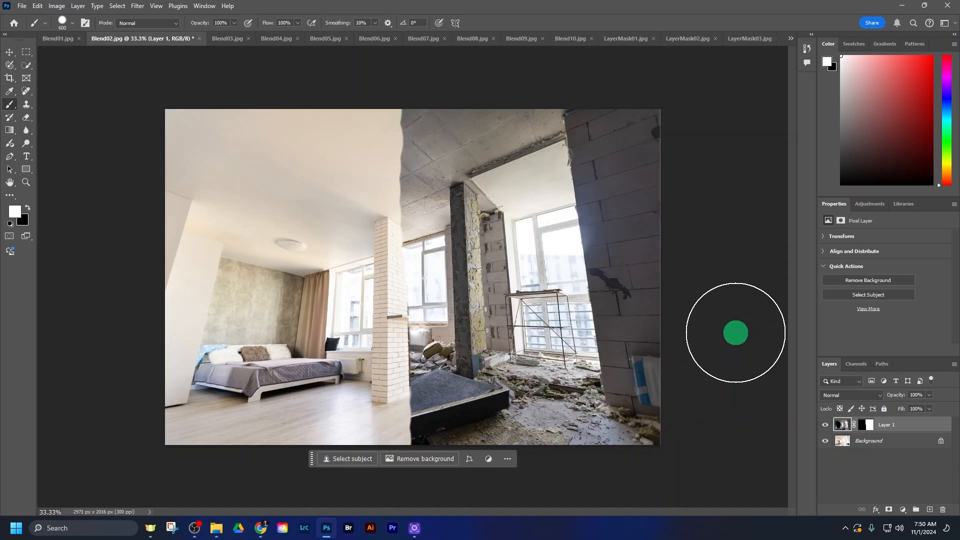
- Try another brush stroke over the right windows on the image of Layer 1, and undo it
click(838, 429)
drag(548, 197, 550, 322)
key(ctrl+z)
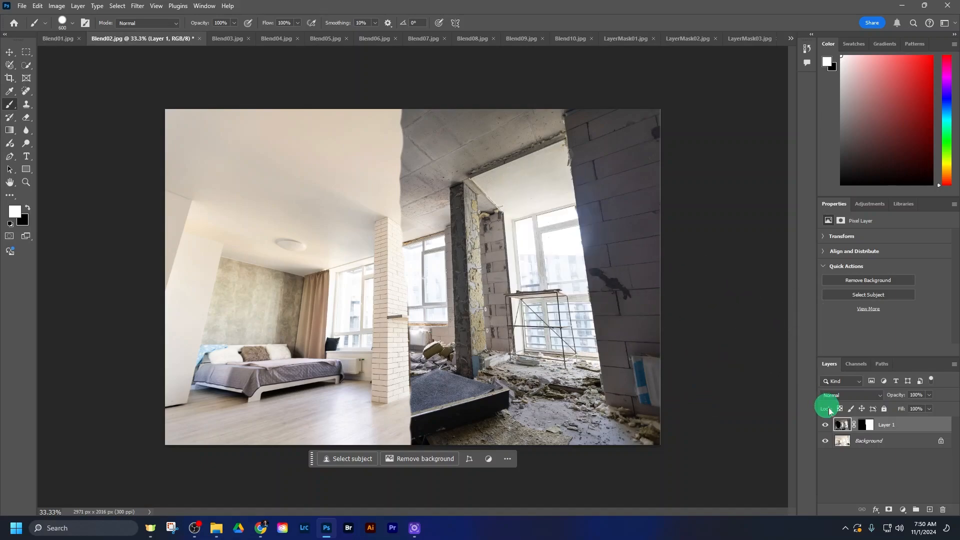
- Select the mask of Layer 1 and paint white over the bedroom area to bring back that part of the layer
click(870, 425)
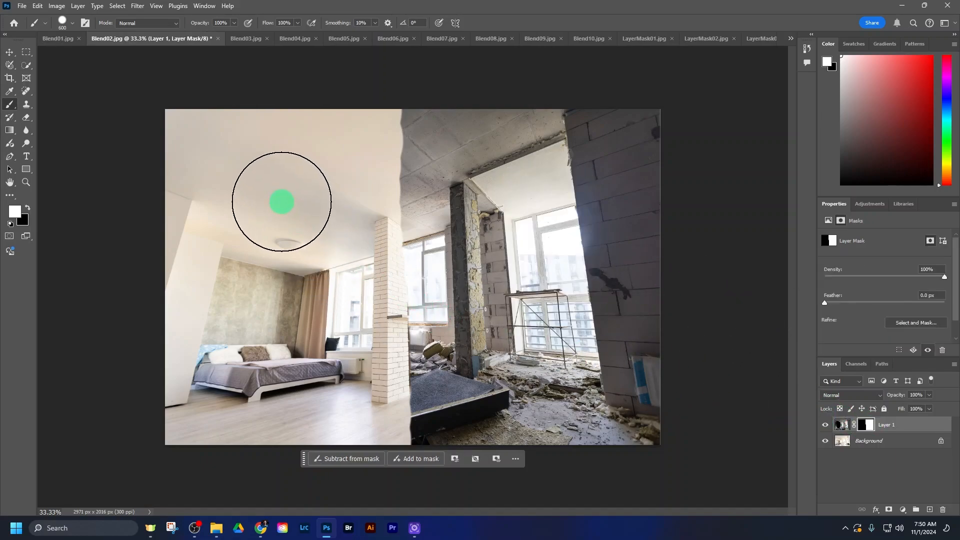
mouse_move(280, 200)
mouse_down()
mouse_move(285, 384)
mouse_move(275, 462)
mouse_move(163, 374)
mouse_move(273, 240)
mouse_up()
click(492, 459)
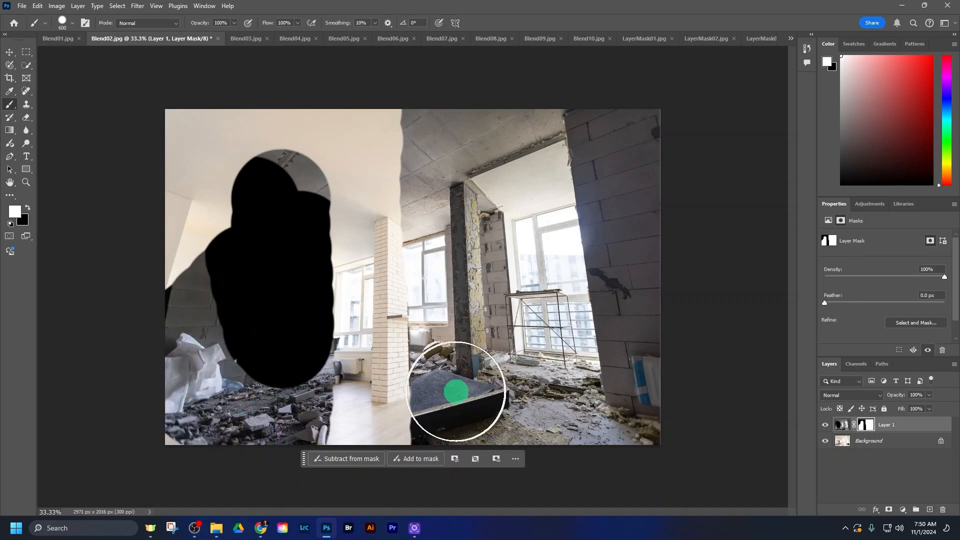
- Copy the Blend03.jpg poodle into Blend04.jpg as a new layer aligned over the shaggy dog, and add a layer mask to it
click(243, 39)
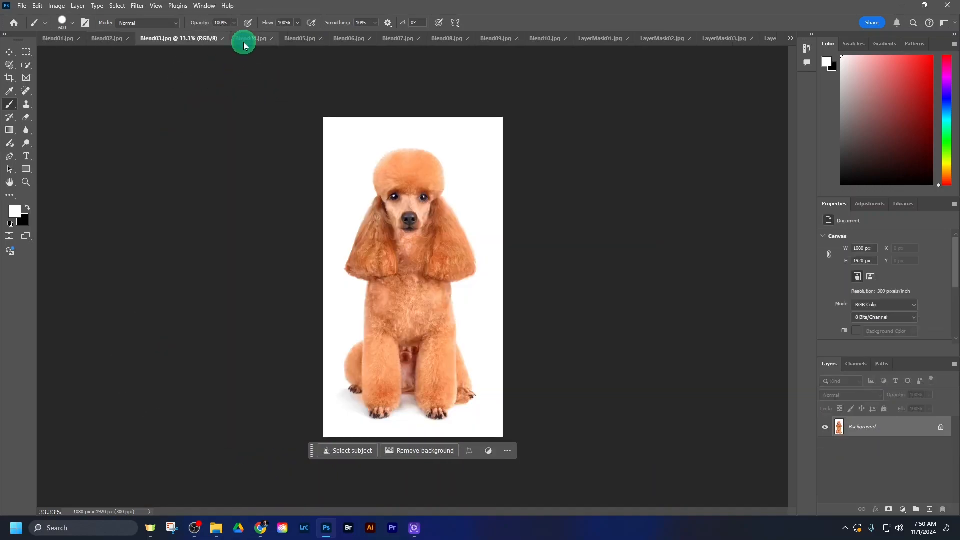
click(250, 39)
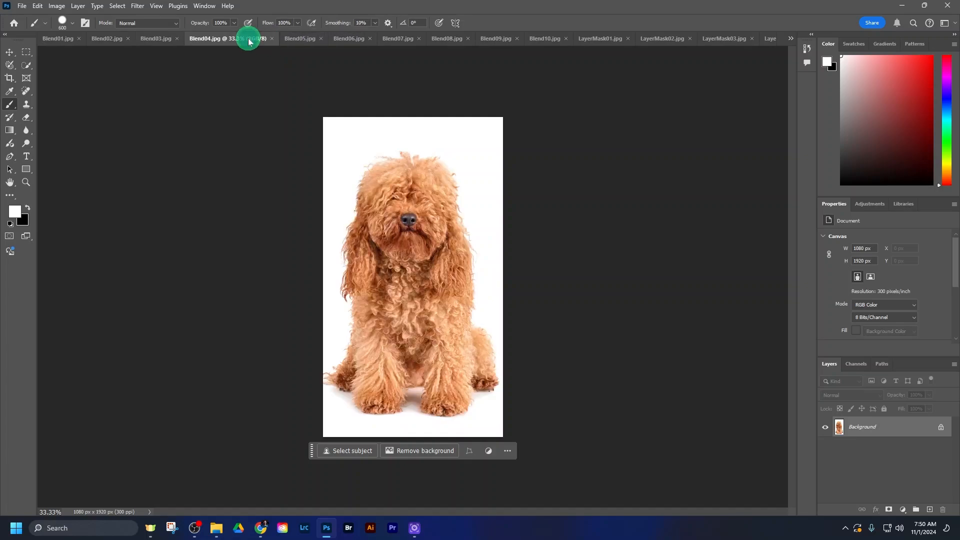
click(148, 40)
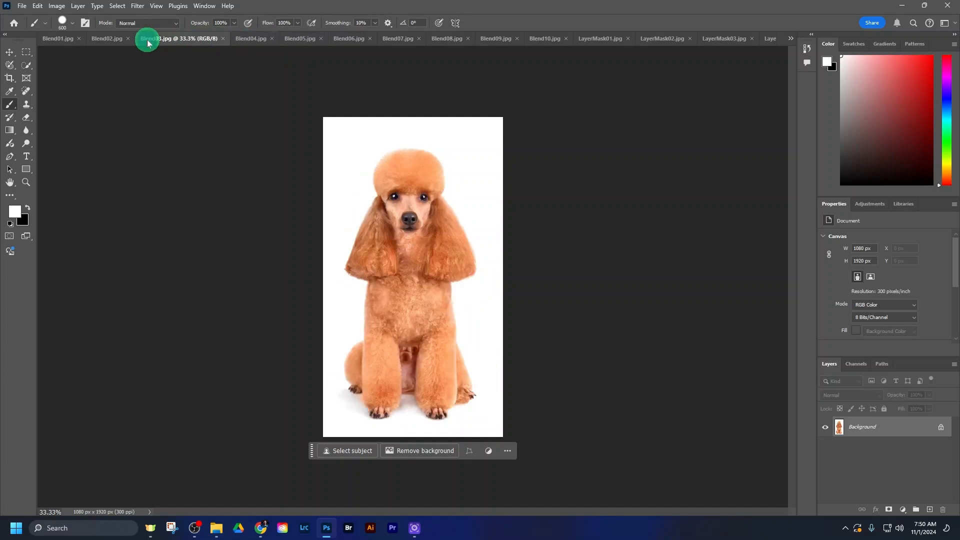
click(9, 53)
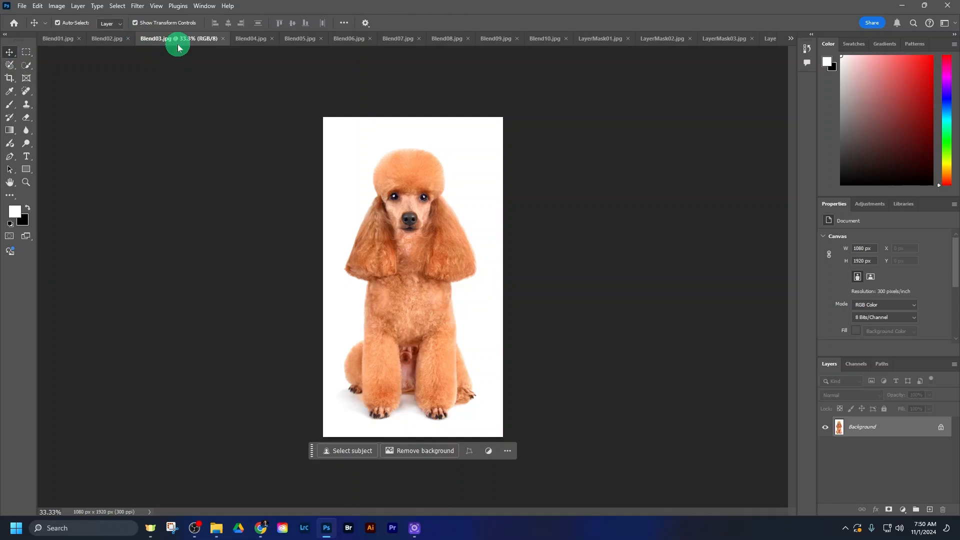
drag(405, 212, 254, 44)
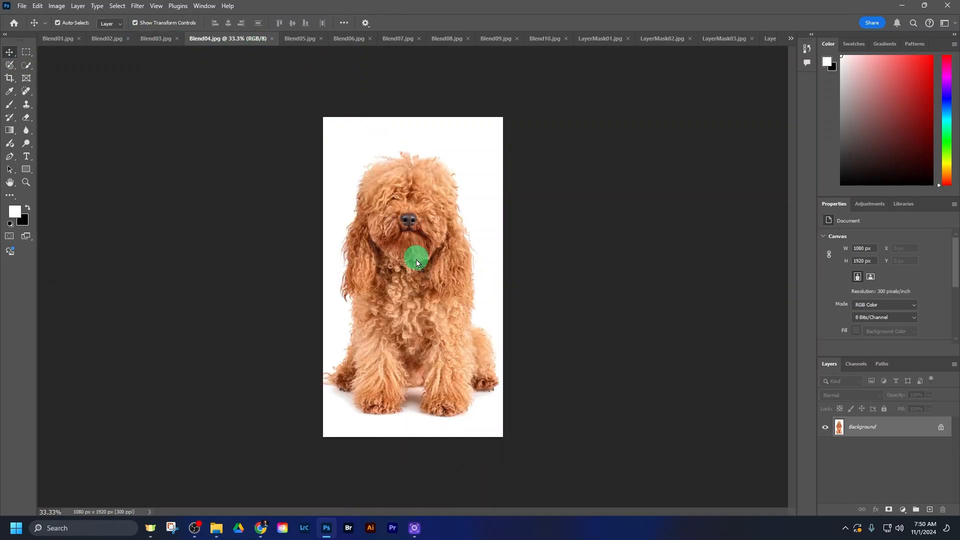
drag(416, 260, 412, 273)
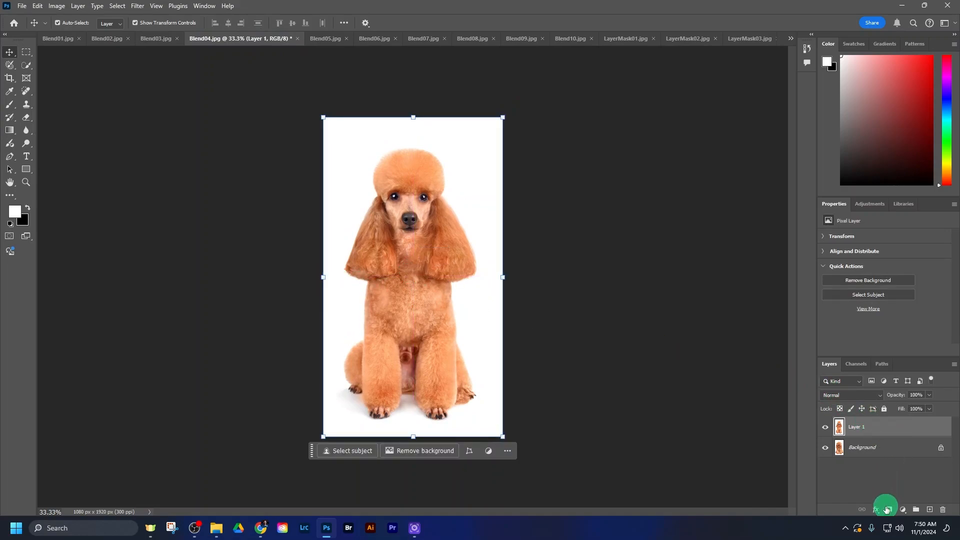
click(888, 510)
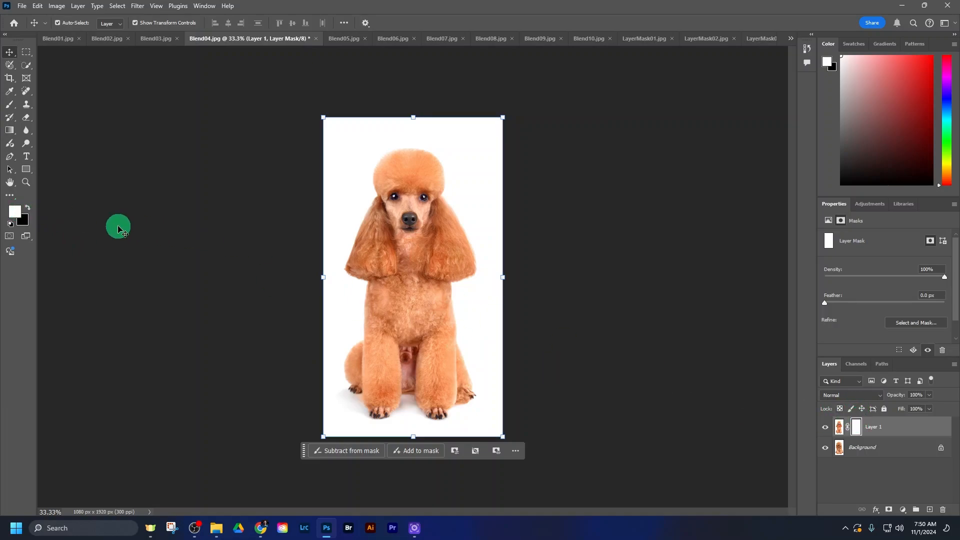
- Set up the Brush tool with a black foreground colour, 300 px size and 10% hardness
click(10, 104)
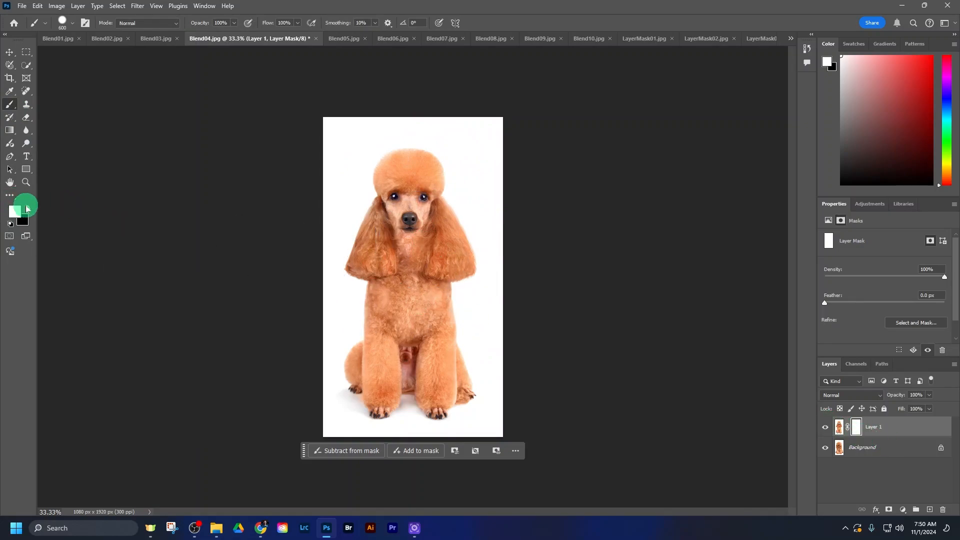
click(12, 226)
click(28, 211)
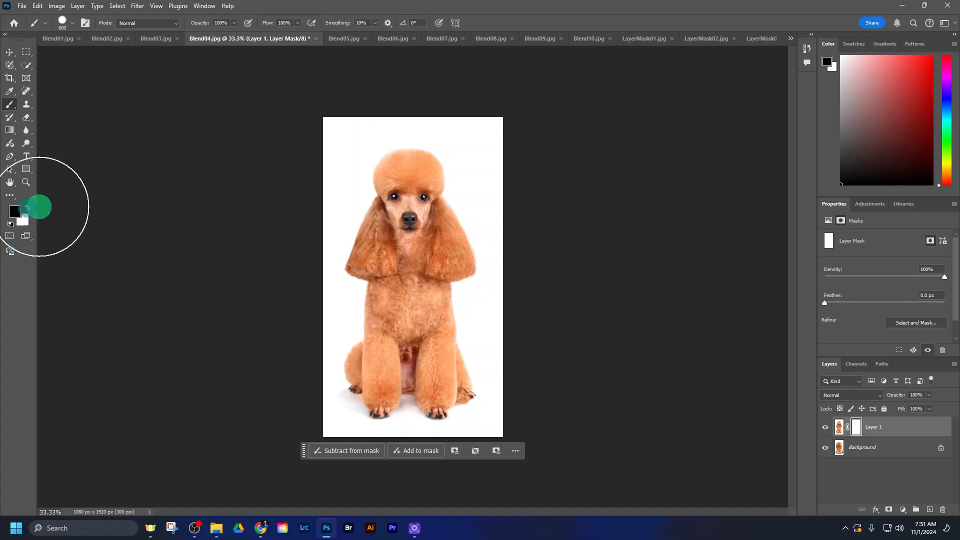
key(bracketleft)
key(bracketleft)
key(bracketleft)
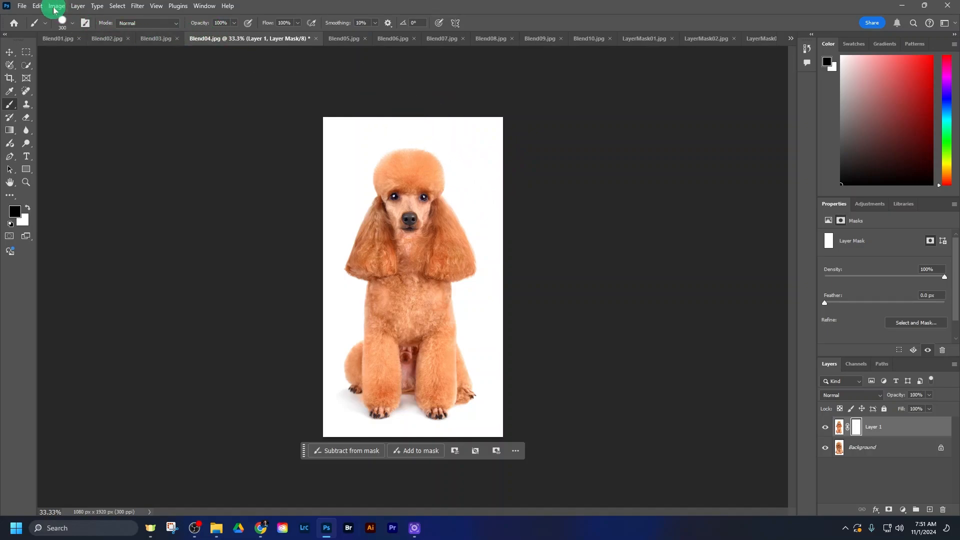
click(70, 22)
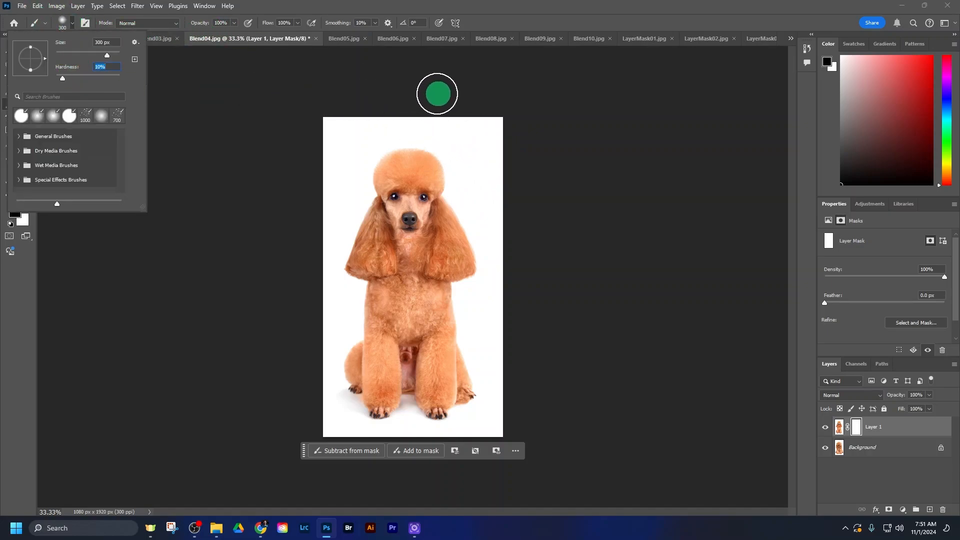
- Try painting black on Layer 1's mask over the right half of the poodle, and undo the strokes
click(430, 123)
mouse_move(430, 124)
mouse_down()
mouse_move(438, 469)
mouse_move(476, 119)
mouse_move(496, 462)
mouse_move(502, 182)
mouse_move(470, 109)
mouse_move(445, 221)
mouse_move(445, 385)
mouse_move(457, 284)
mouse_move(436, 225)
mouse_move(437, 461)
mouse_move(476, 116)
mouse_move(511, 290)
mouse_move(534, 121)
mouse_move(521, 154)
mouse_move(522, 302)
mouse_up()
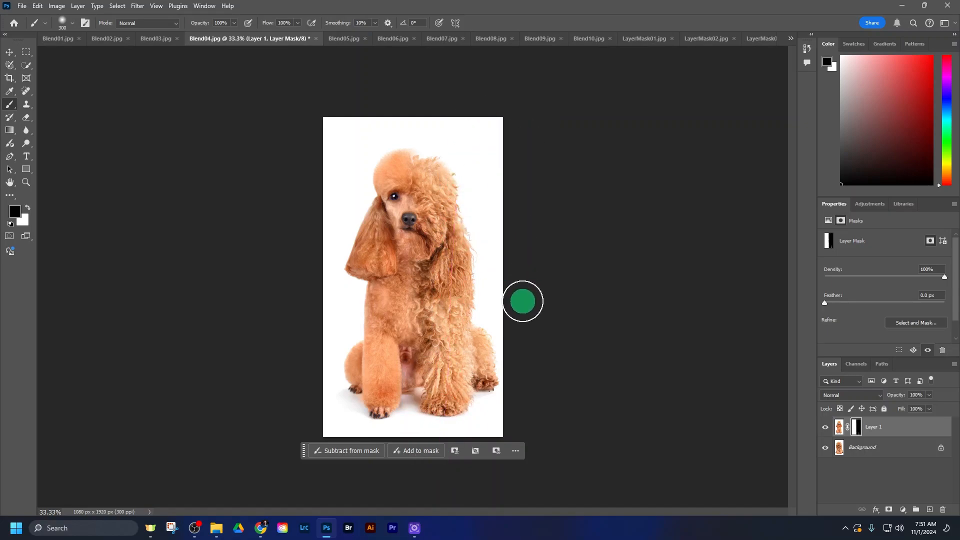
key(ctrl+z)
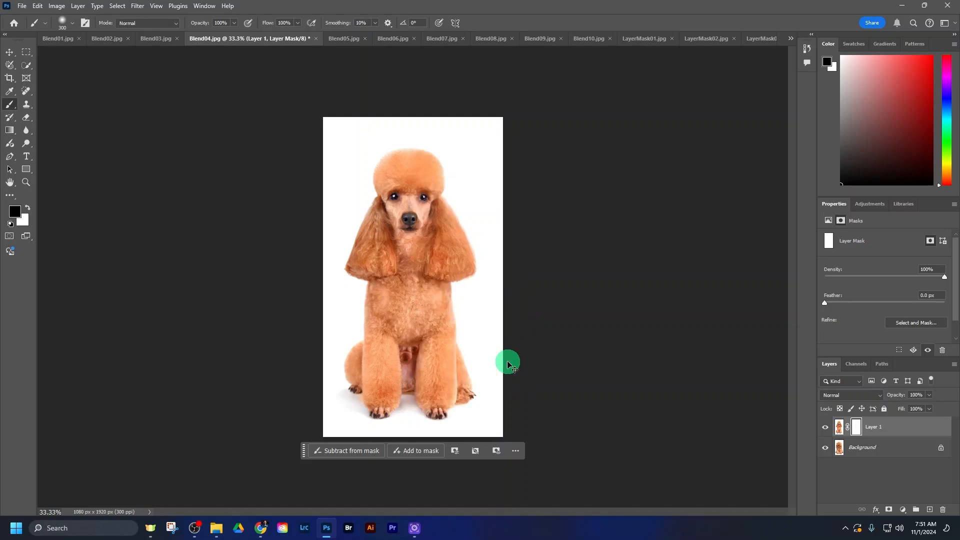
mouse_move(533, 337)
mouse_down()
mouse_move(281, 326)
mouse_move(563, 331)
mouse_move(248, 350)
mouse_move(434, 382)
mouse_move(423, 422)
mouse_move(636, 375)
mouse_up()
key(ctrl+z)
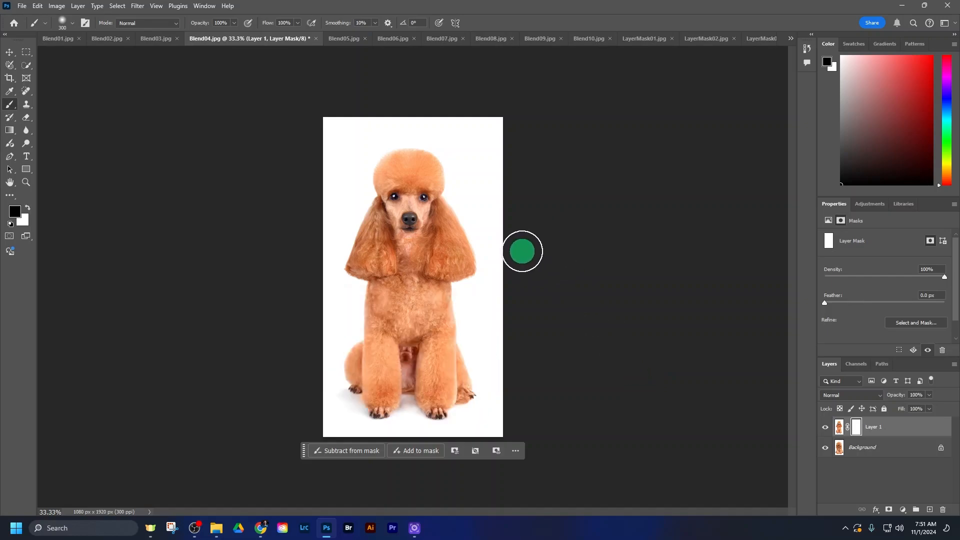
- Paint black on Layer 1's mask over the poodle's head and ears to reveal the shaggy head from the background
mouse_move(520, 251)
mouse_down()
mouse_move(350, 263)
mouse_move(487, 230)
mouse_move(467, 206)
mouse_move(381, 156)
mouse_move(449, 158)
mouse_move(613, 282)
mouse_up()
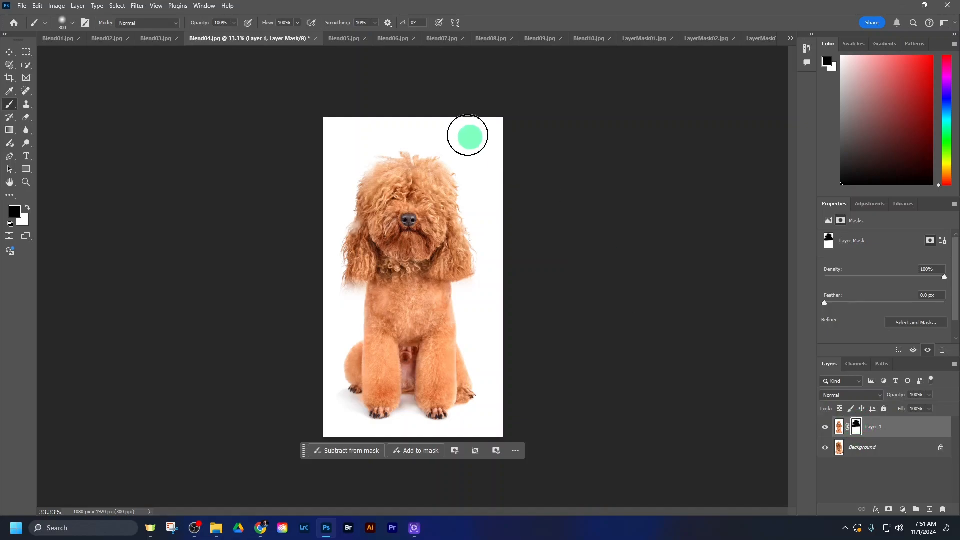
- Examine the image pairs Blend05.jpg with Blend06.jpg and Blend07.jpg with Blend08.jpg
click(340, 45)
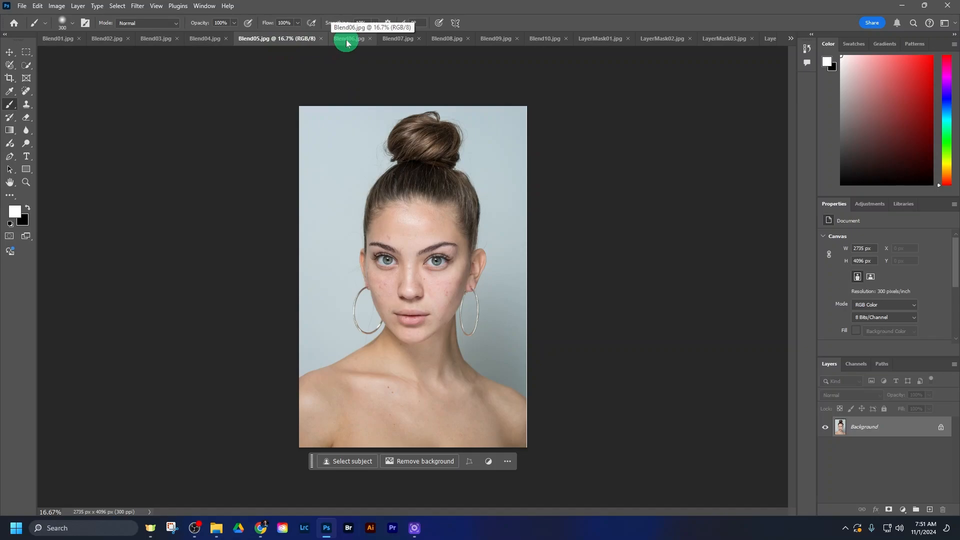
click(346, 43)
click(254, 38)
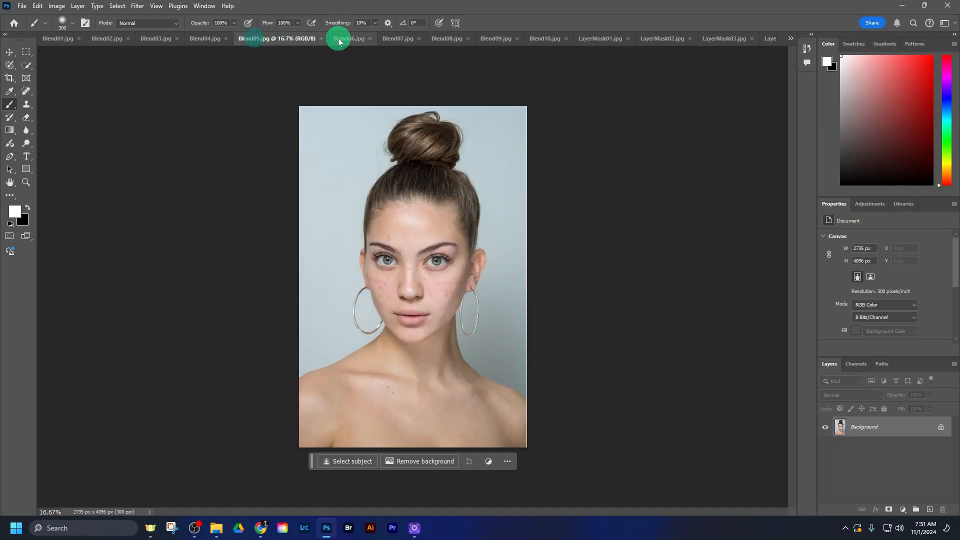
click(339, 42)
click(252, 38)
click(334, 42)
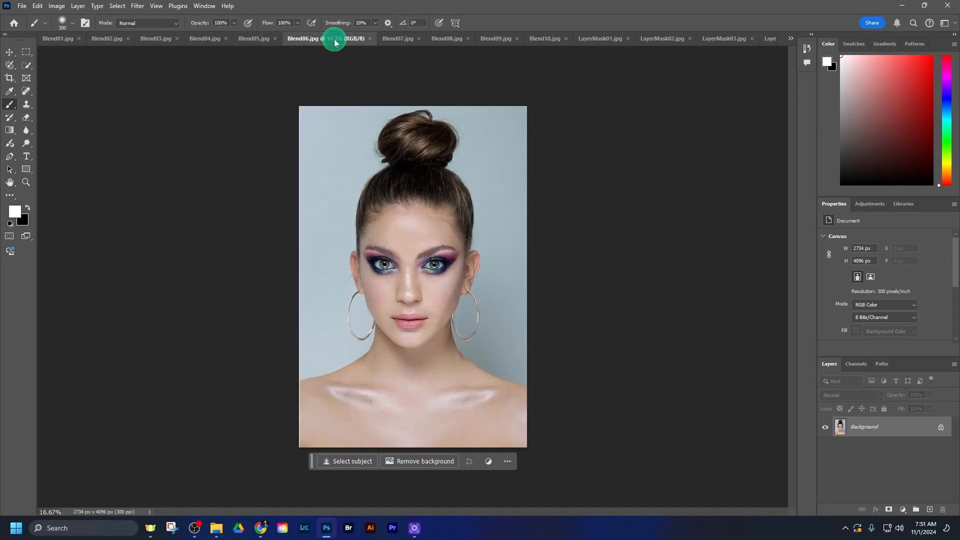
click(392, 42)
click(442, 41)
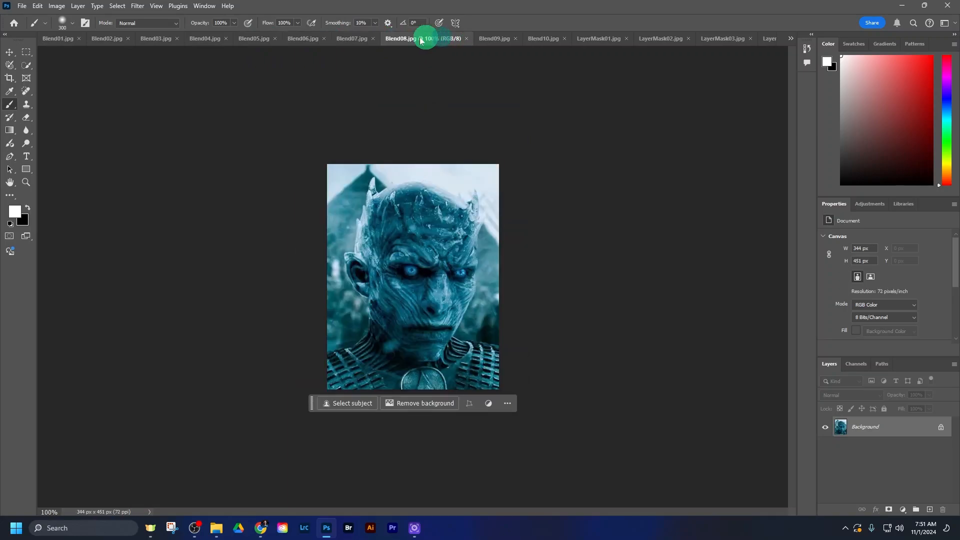
click(359, 40)
click(433, 41)
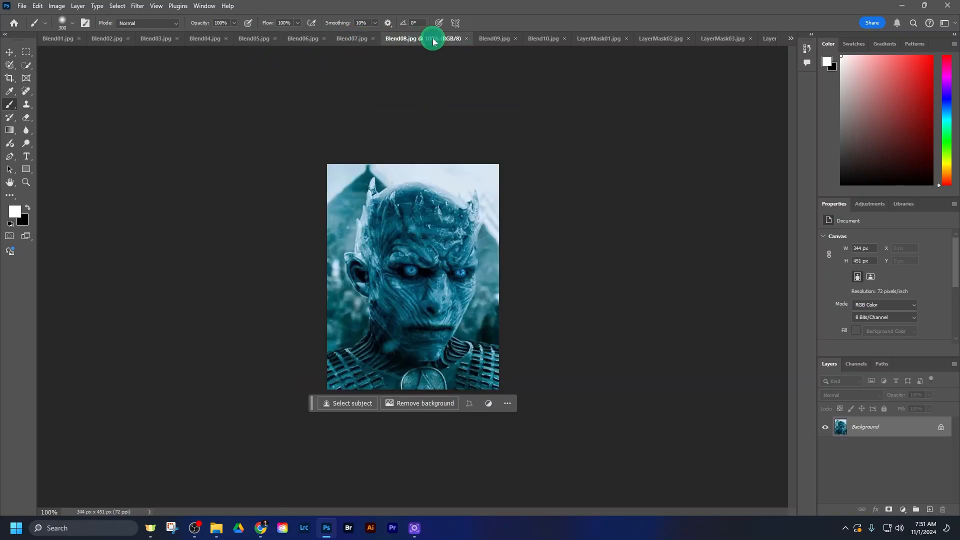
- Compare Blend09.jpg with Blend10.jpg by switching between the colour and black-and-white versions
click(492, 42)
click(533, 41)
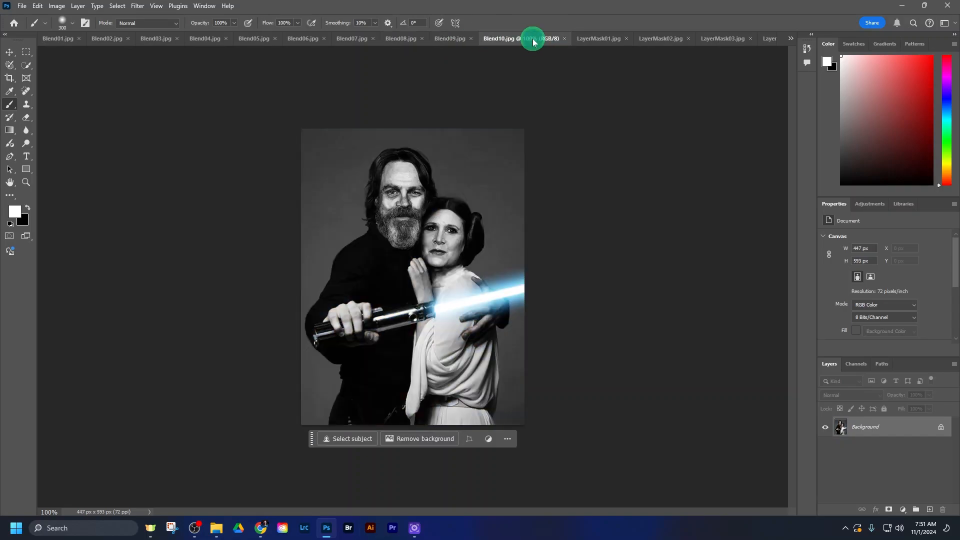
click(460, 40)
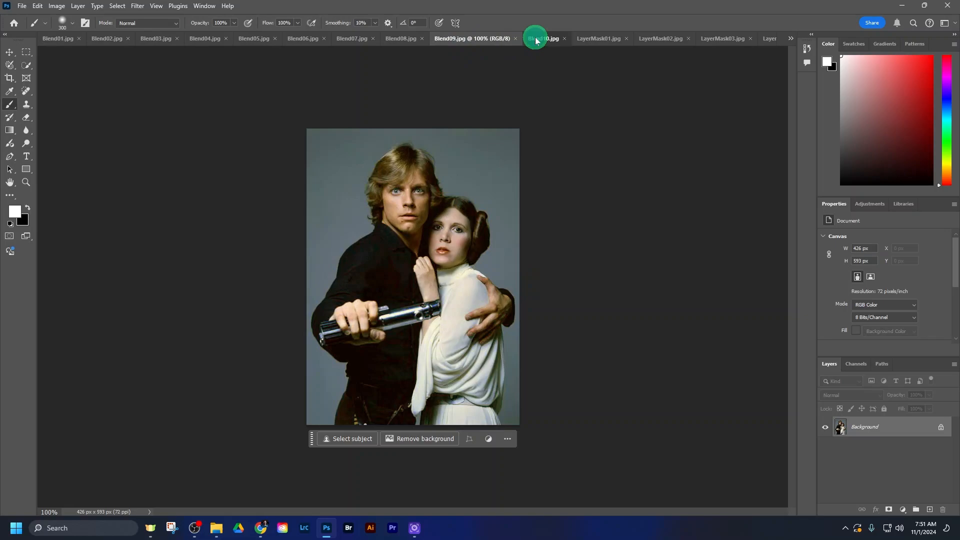
click(536, 41)
click(450, 39)
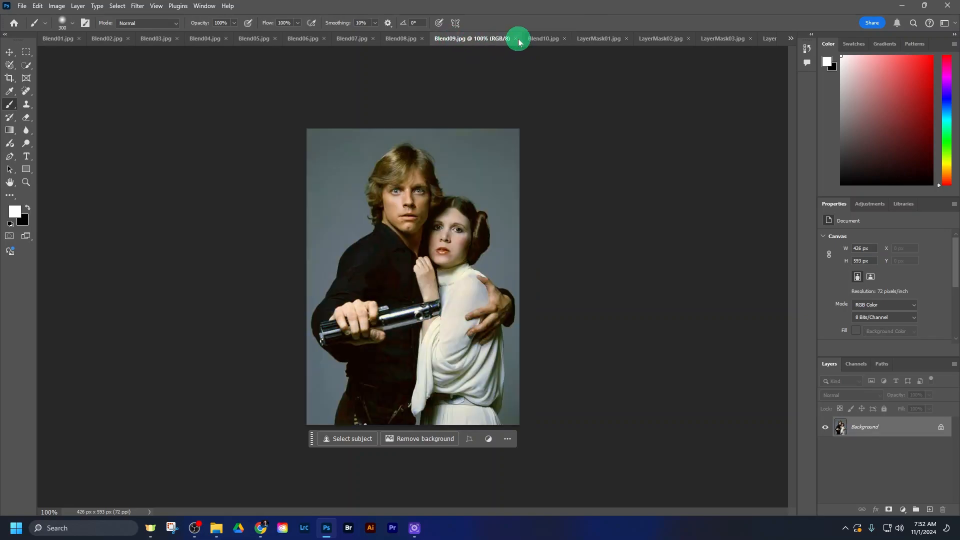
click(525, 40)
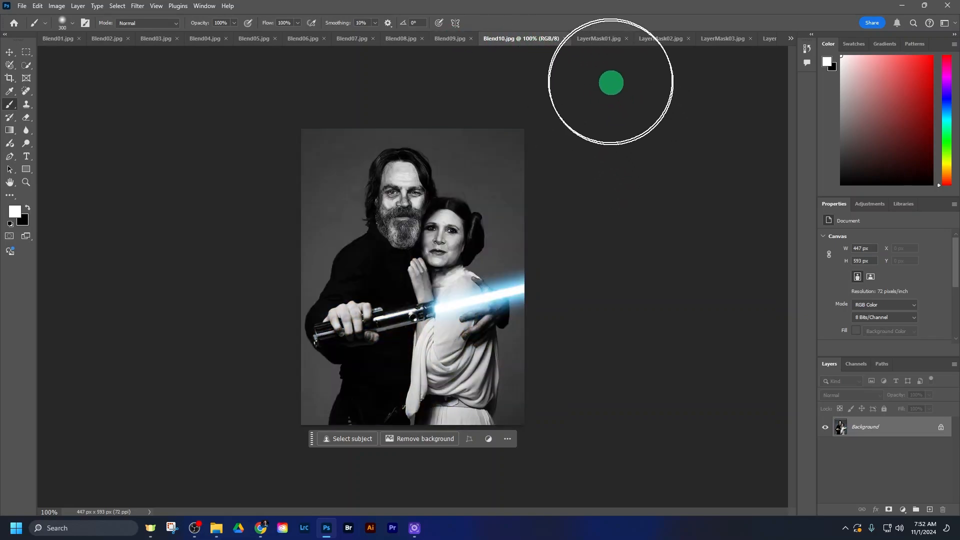
- Examine LayerMask01.jpg, LayerMask06.jpg and the airplane-window composite in LayerMask05.jpg, with the Move tool active
click(597, 39)
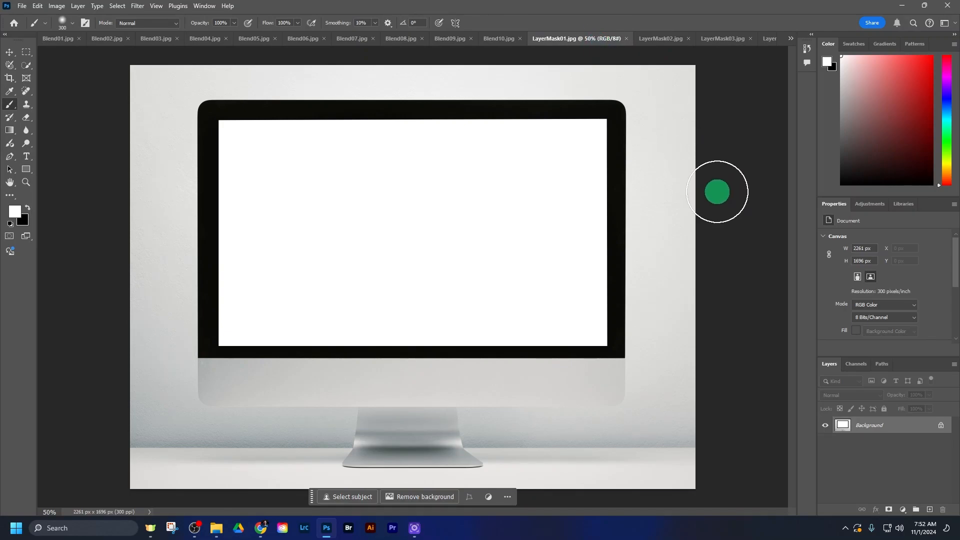
click(395, 40)
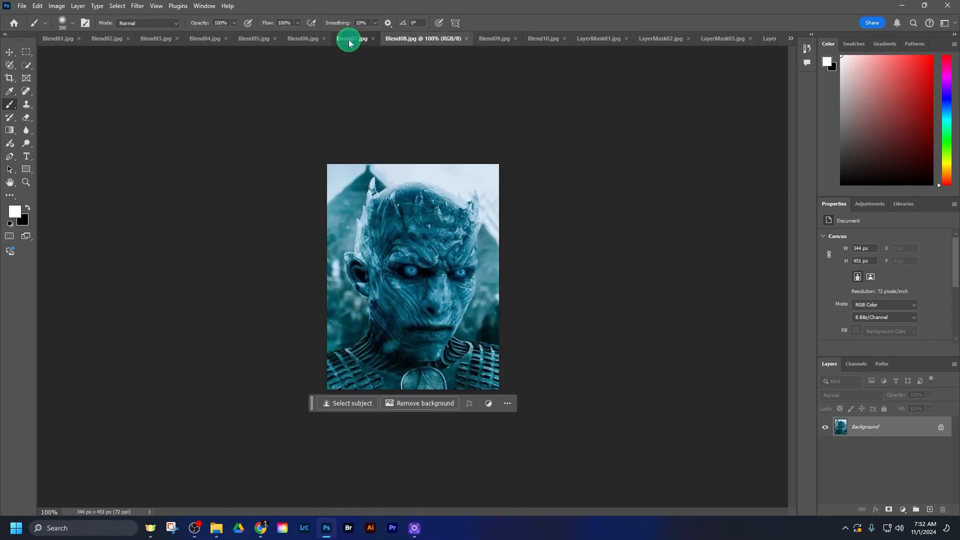
click(349, 42)
click(588, 40)
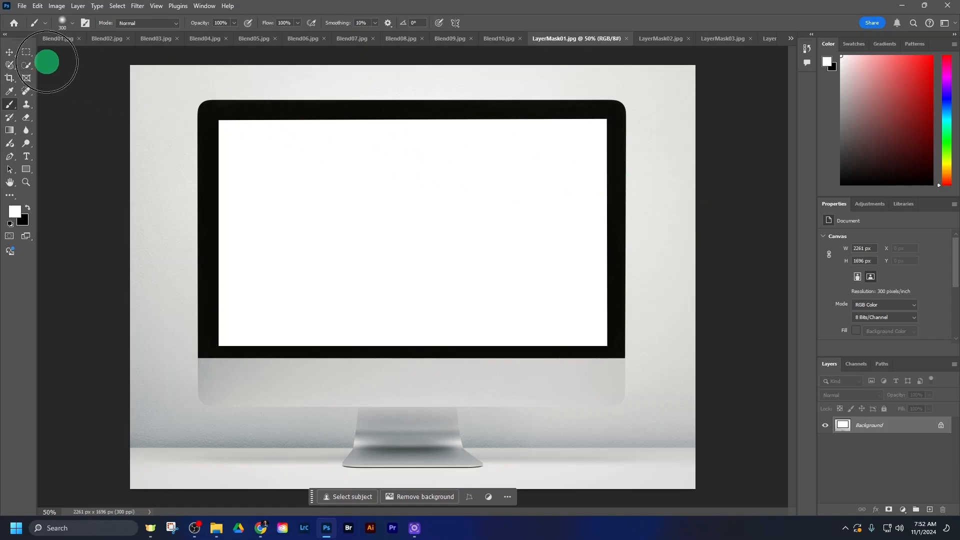
click(9, 52)
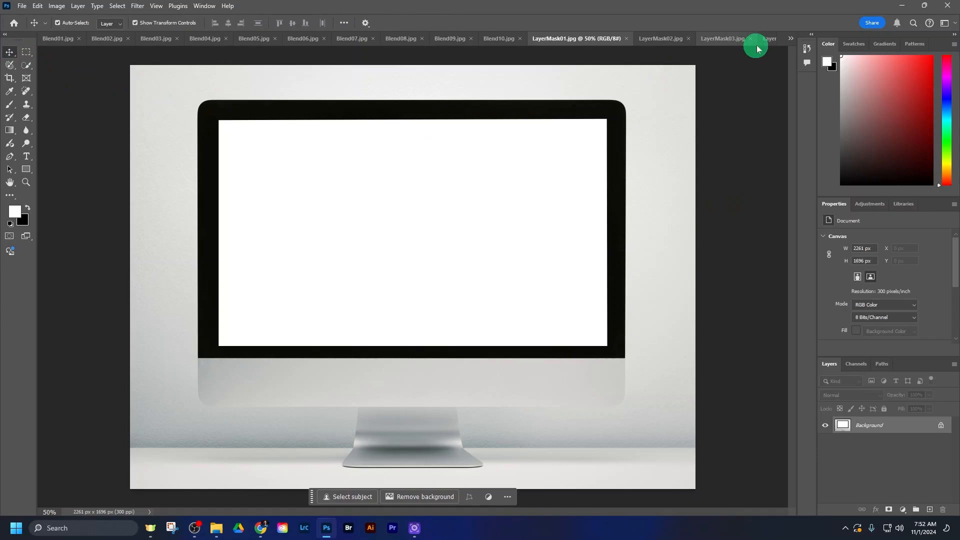
click(791, 39)
click(829, 208)
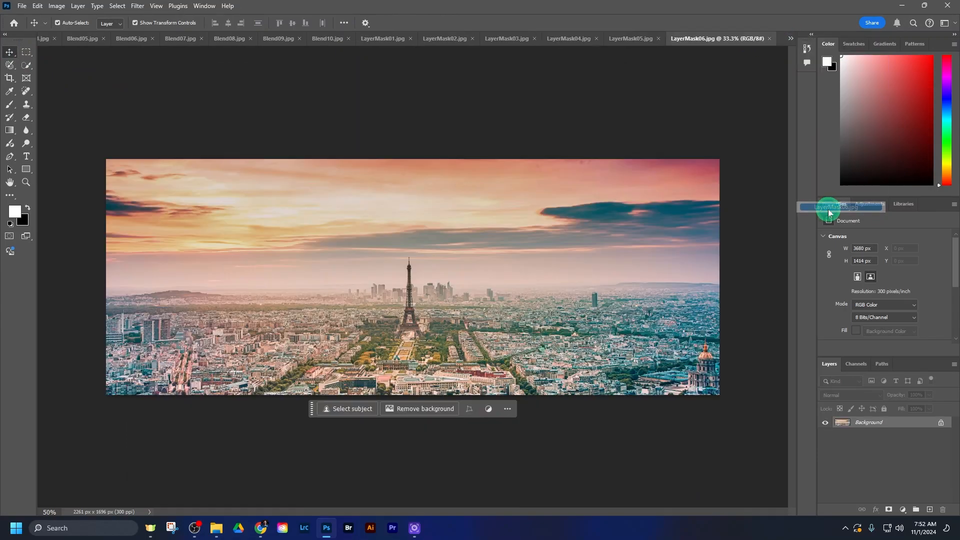
click(630, 38)
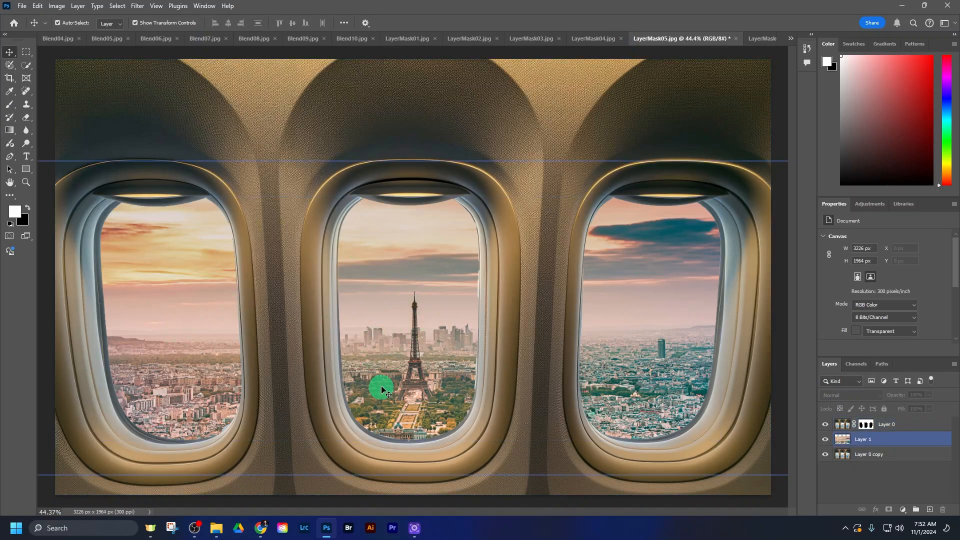
click(478, 139)
click(414, 530)
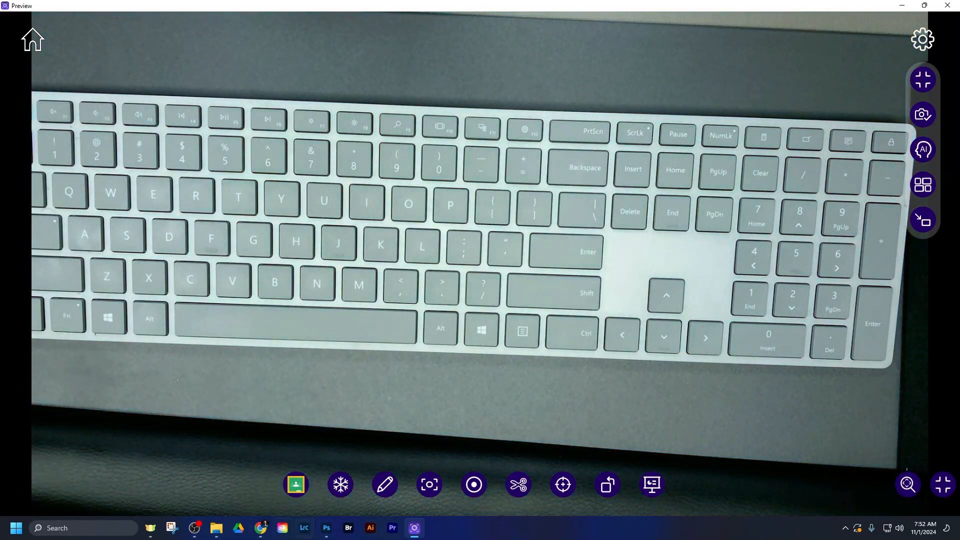
click(261, 528)
click(324, 529)
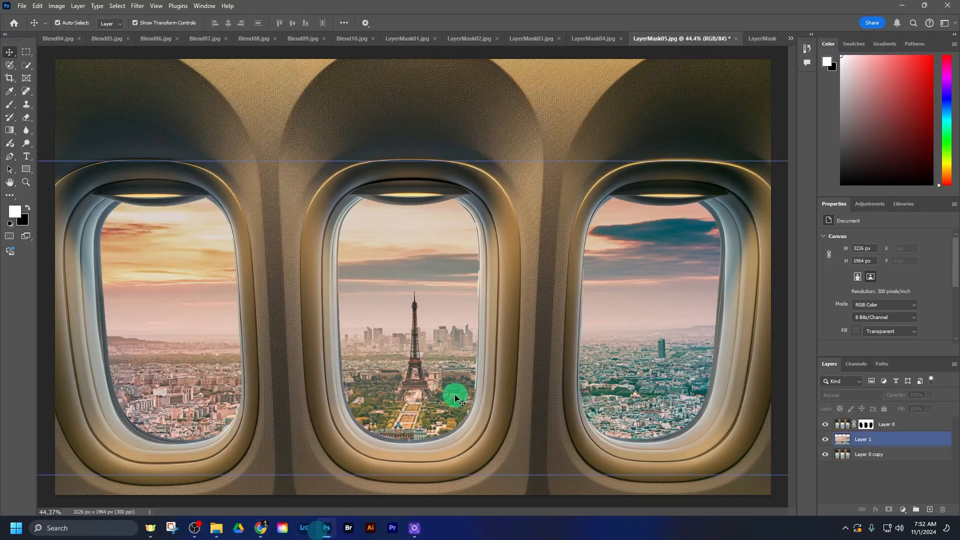
- Compare the blank monitor in LayerMask01.jpg with the car picture in LayerMask02.jpg, and return to the monitor image
click(401, 39)
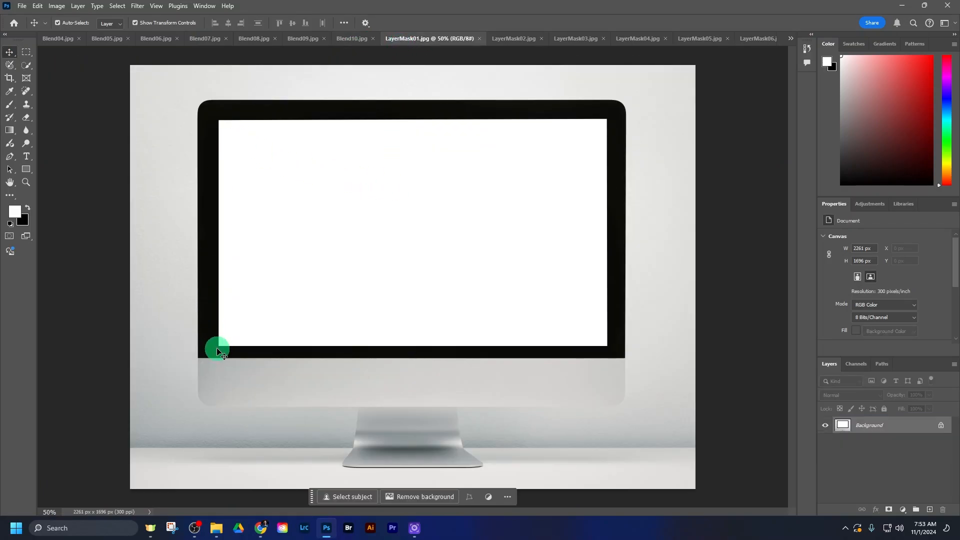
click(515, 40)
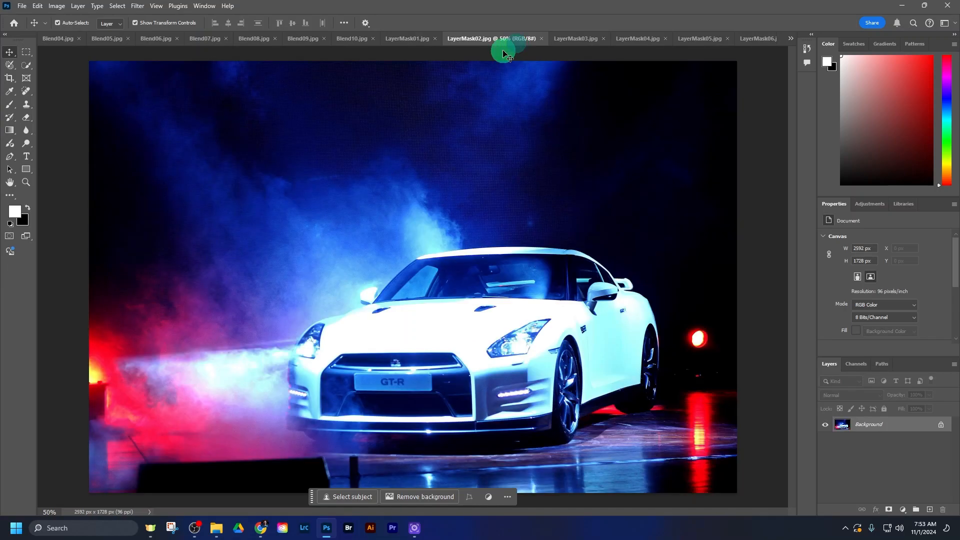
click(405, 39)
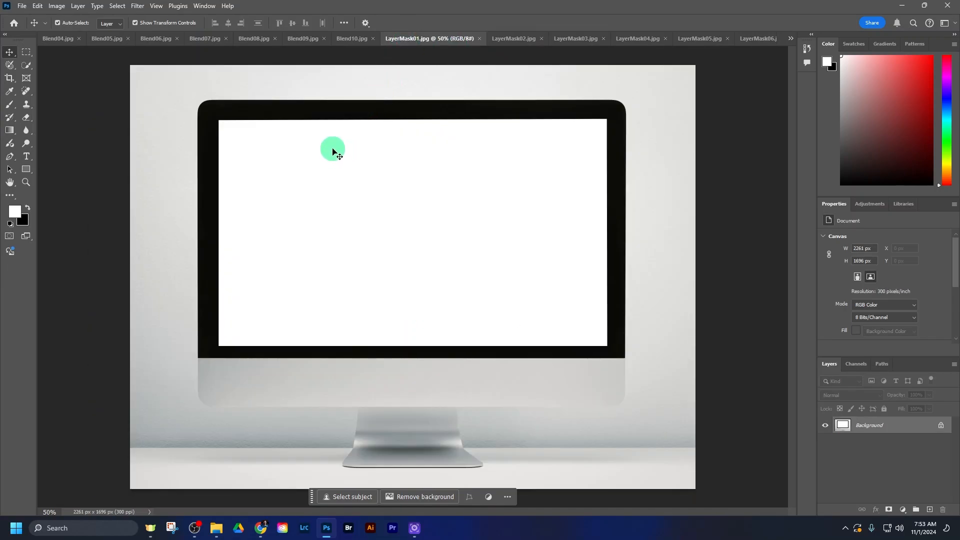
- Quick-select the monitor's white screen in LayerMask01.jpg, and turn it into an inverted layer mask that hides the screen area
click(29, 65)
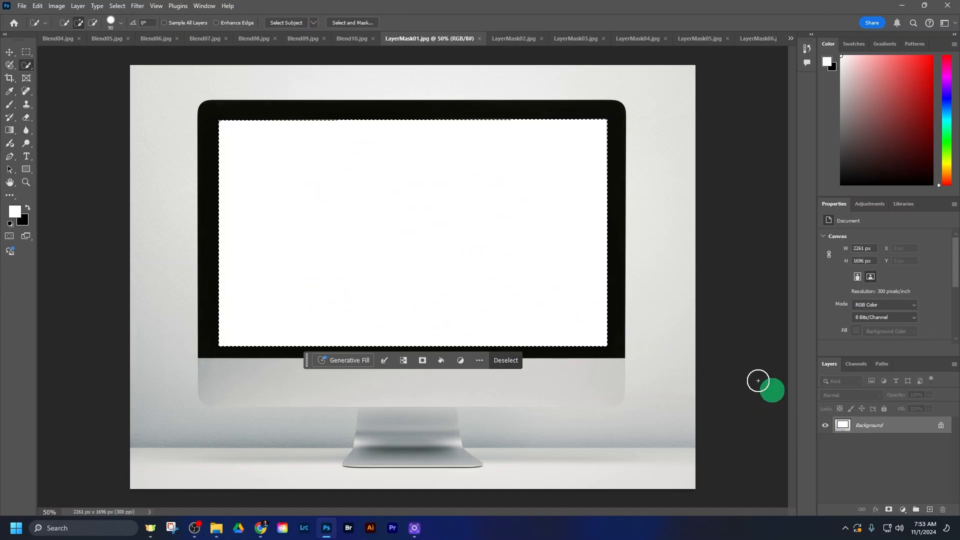
click(888, 511)
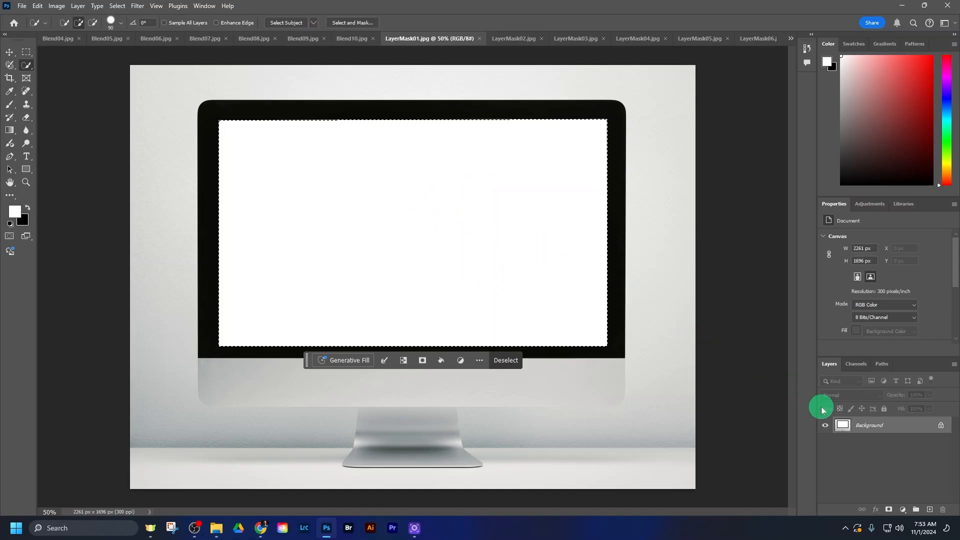
click(888, 510)
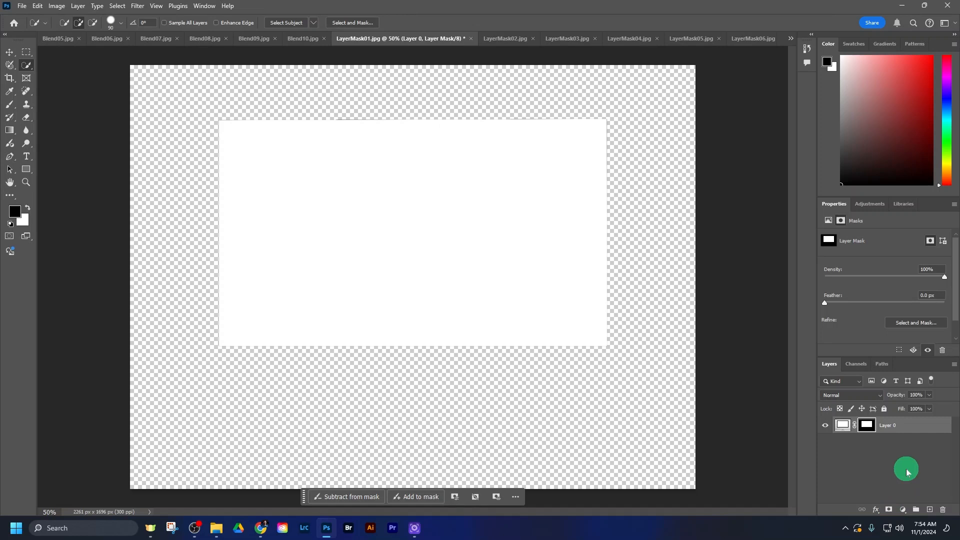
key(ctrl+i)
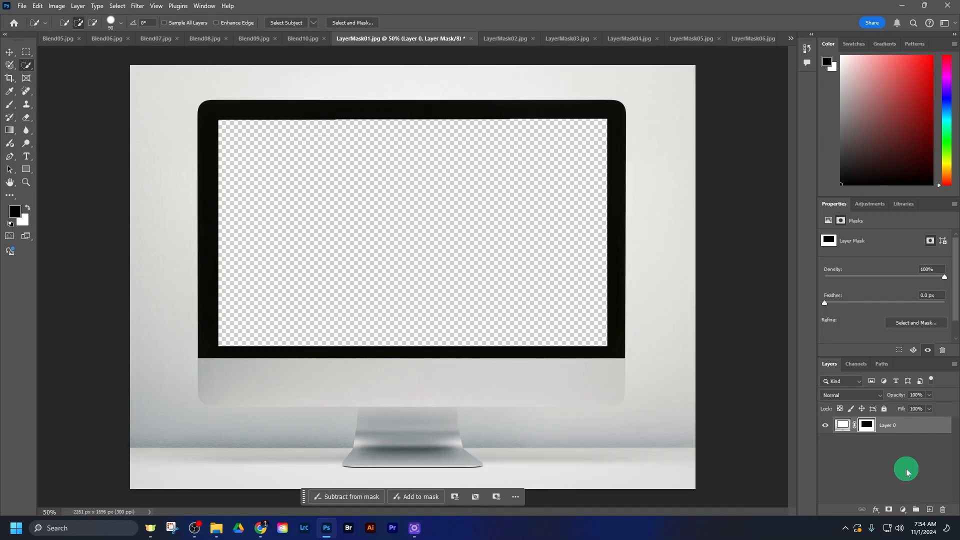
key(ctrl+i)
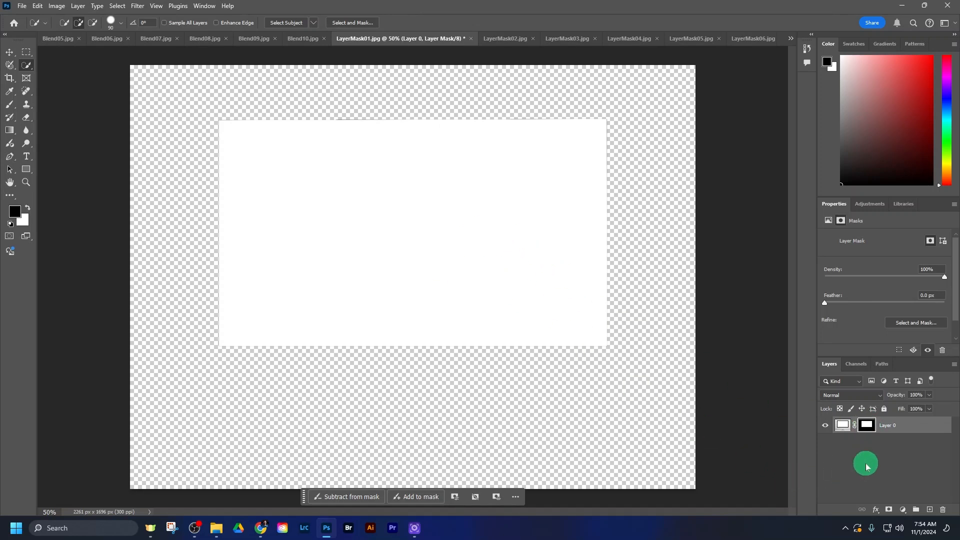
key(ctrl+i)
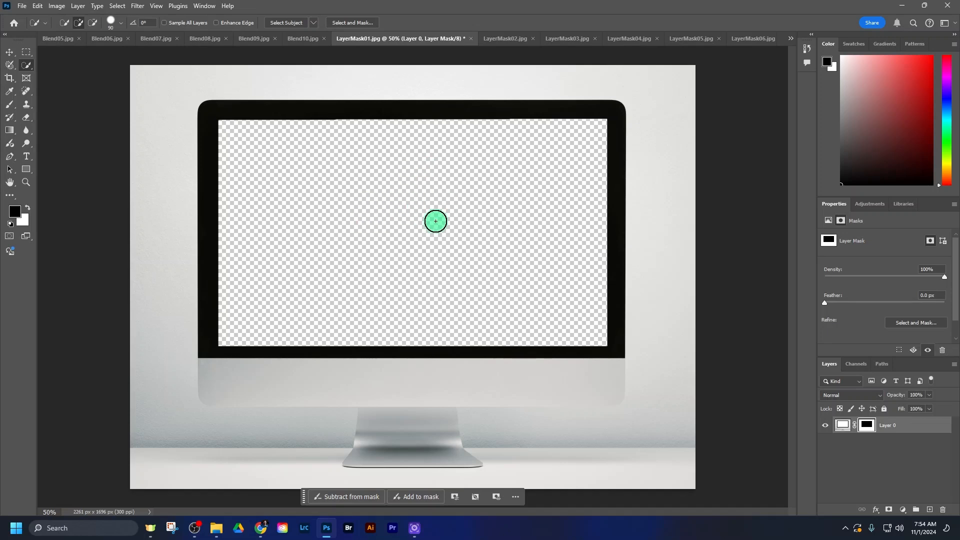
- Bring the car picture from LayerMask02.jpg into LayerMask01.jpg and scale it to about 71% over the monitor screen
click(503, 42)
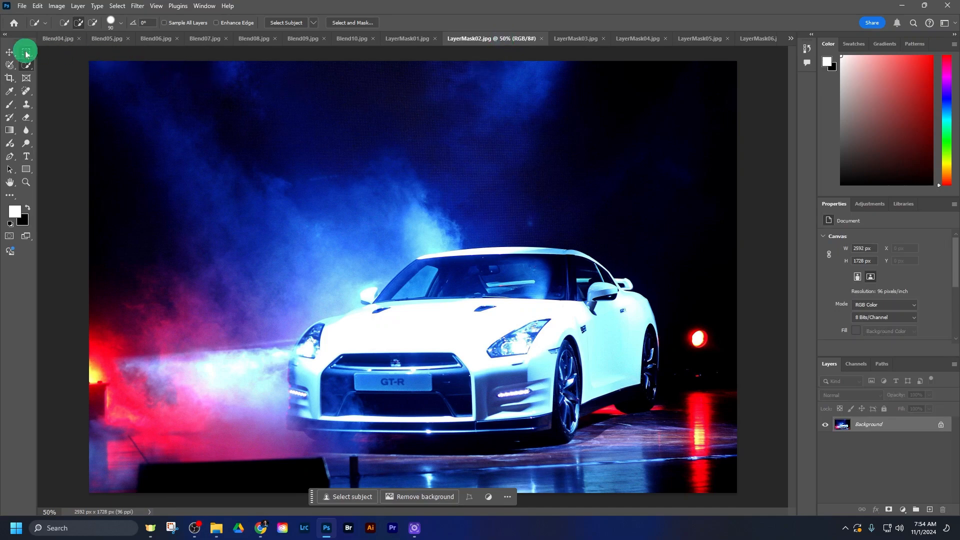
click(10, 52)
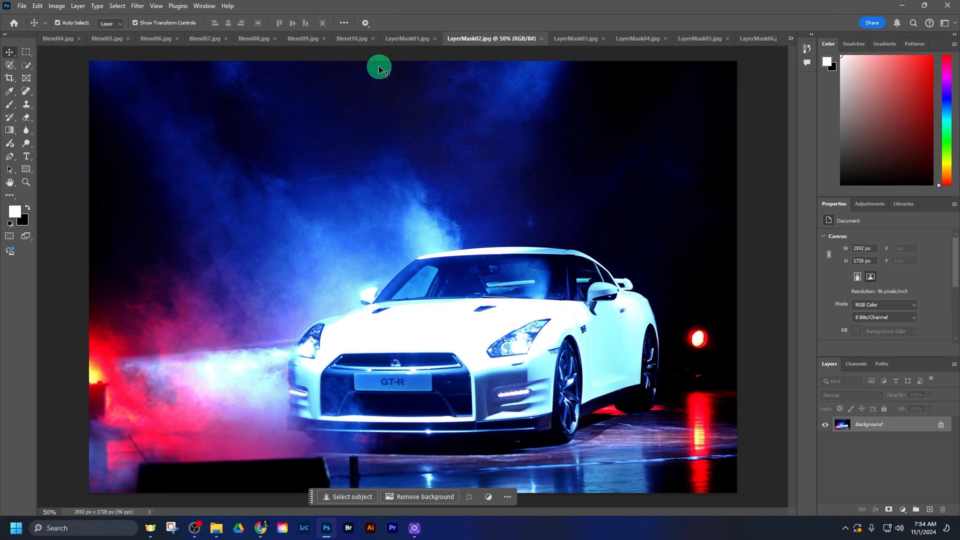
drag(407, 87, 404, 245)
key(ctrl+t)
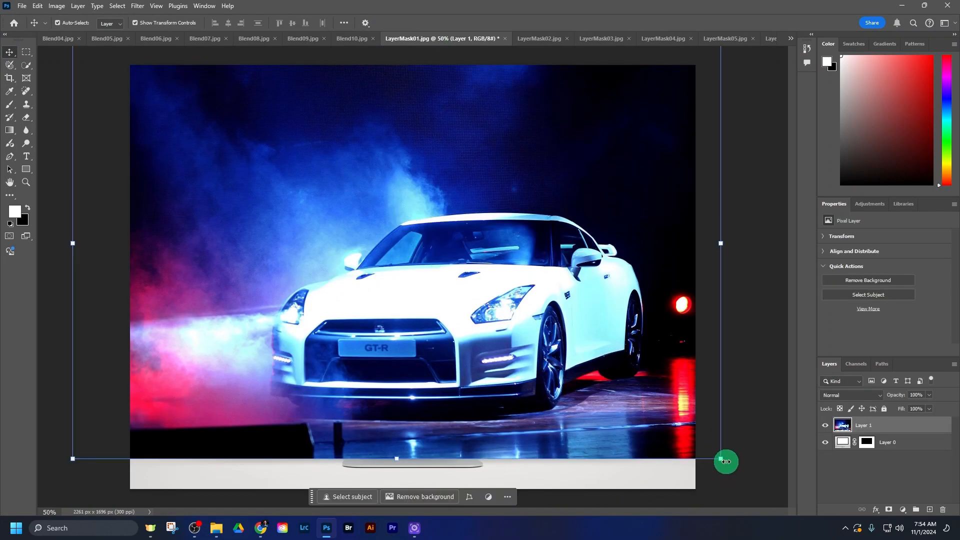
drag(725, 458, 563, 301)
drag(443, 201, 563, 248)
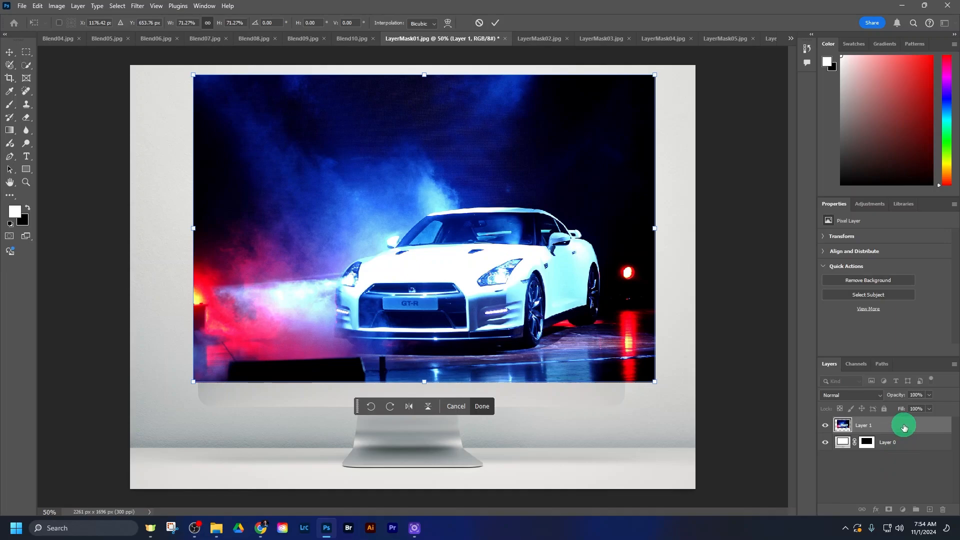
- Place the car layer beneath the masked monitor layer and shift the car slightly upward within the screen opening
drag(904, 427, 905, 453)
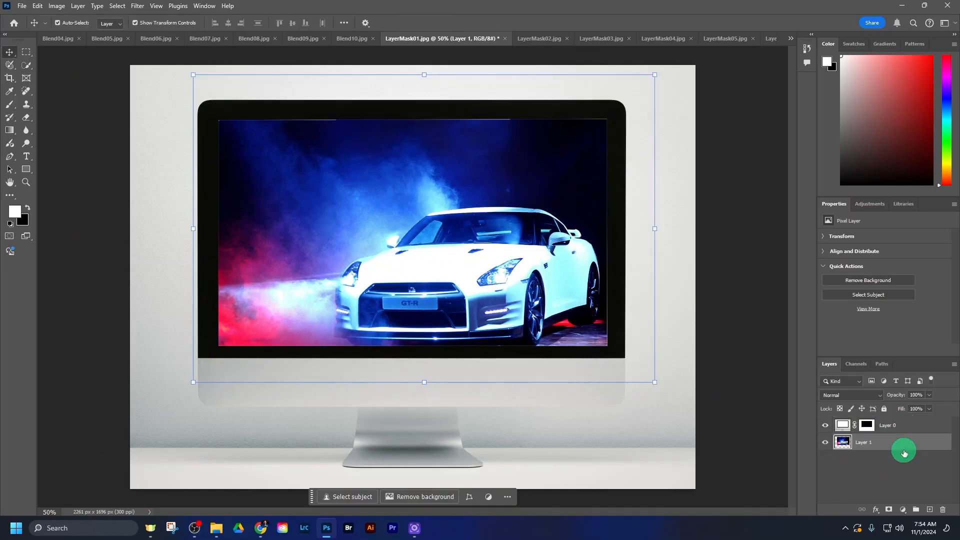
mouse_move(482, 256)
mouse_down()
mouse_move(440, 215)
mouse_move(475, 215)
mouse_move(481, 237)
mouse_up()
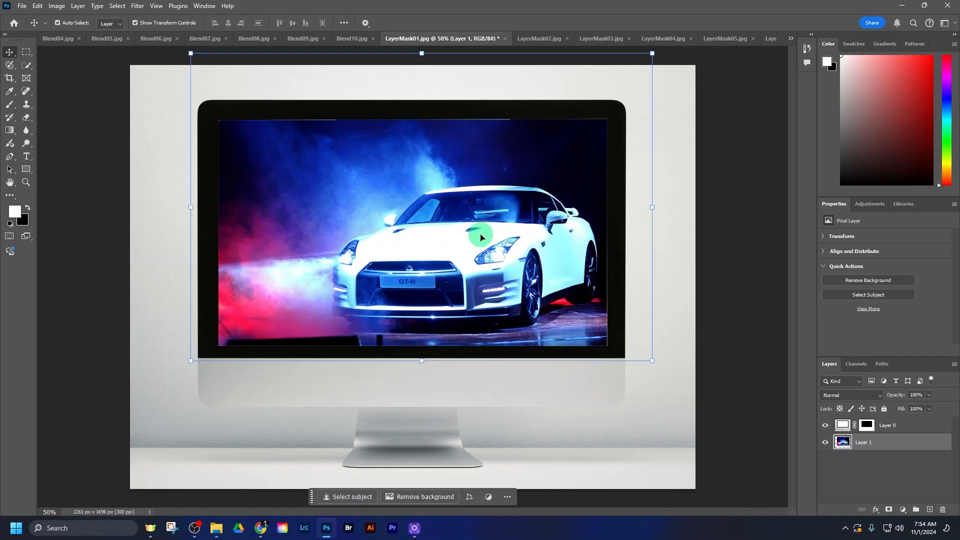
click(856, 464)
- Toggle the visibility of the car layer and the monitor layer to check how the mask combines them
click(825, 444)
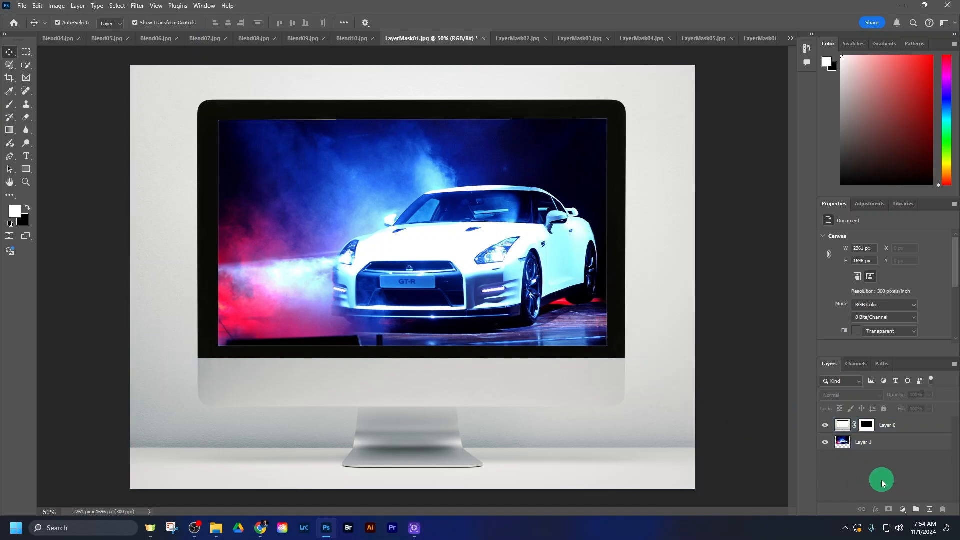
click(826, 442)
click(826, 442)
click(825, 443)
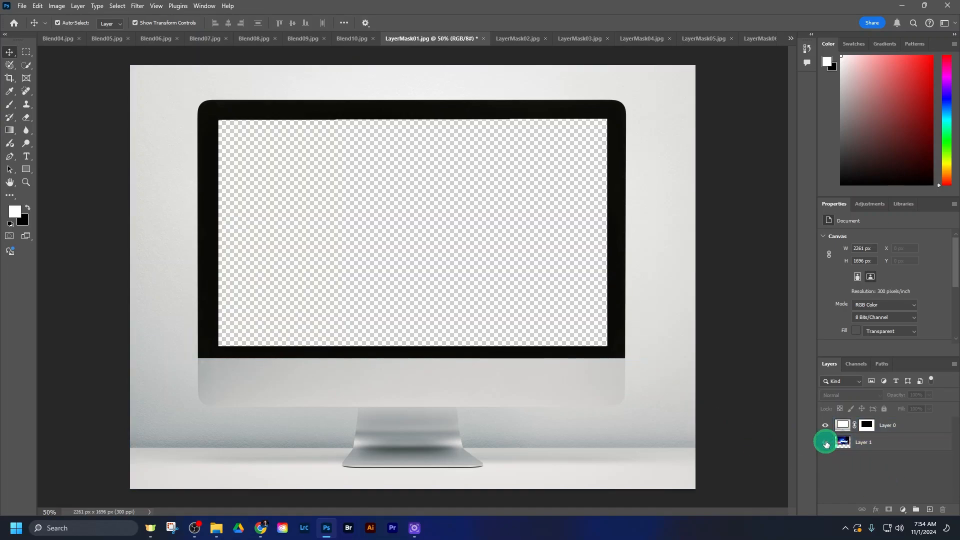
click(825, 442)
click(825, 425)
click(825, 426)
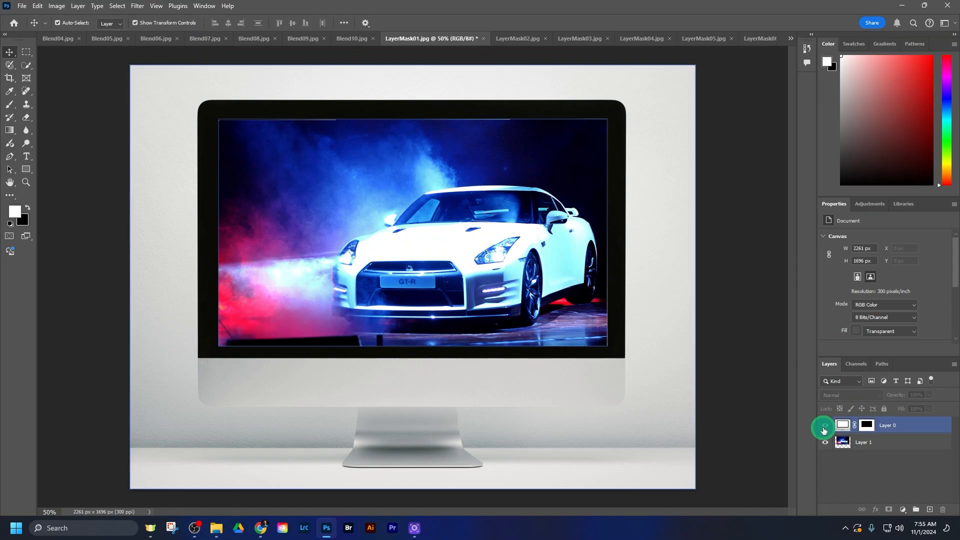
- Compare the airplane window in LayerMask03.jpg with the shark in LayerMask04.jpg, and return to the window image
click(509, 46)
click(574, 42)
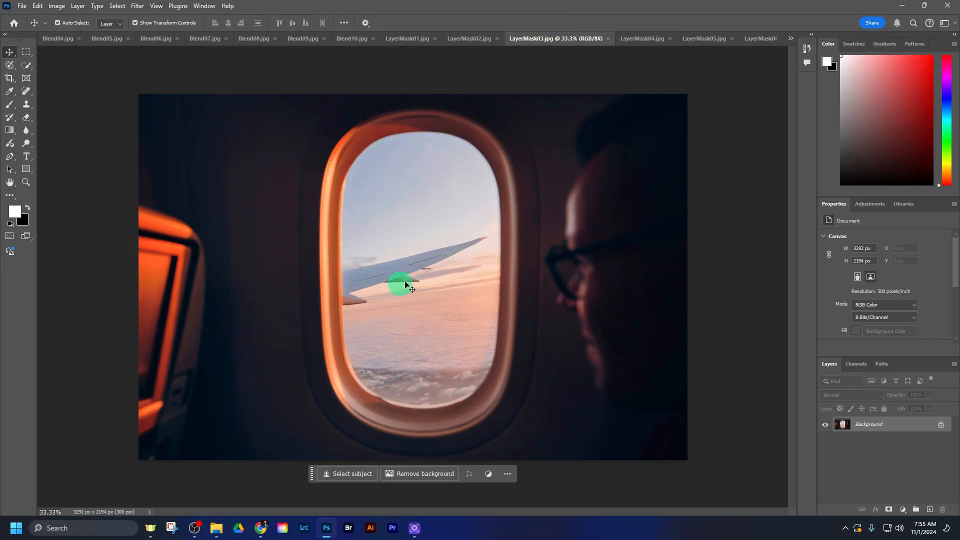
click(629, 38)
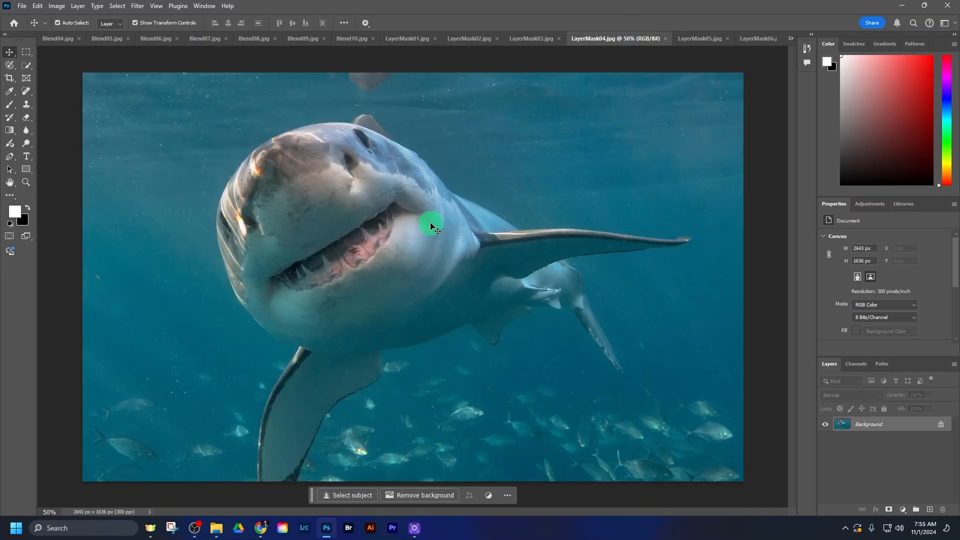
click(531, 39)
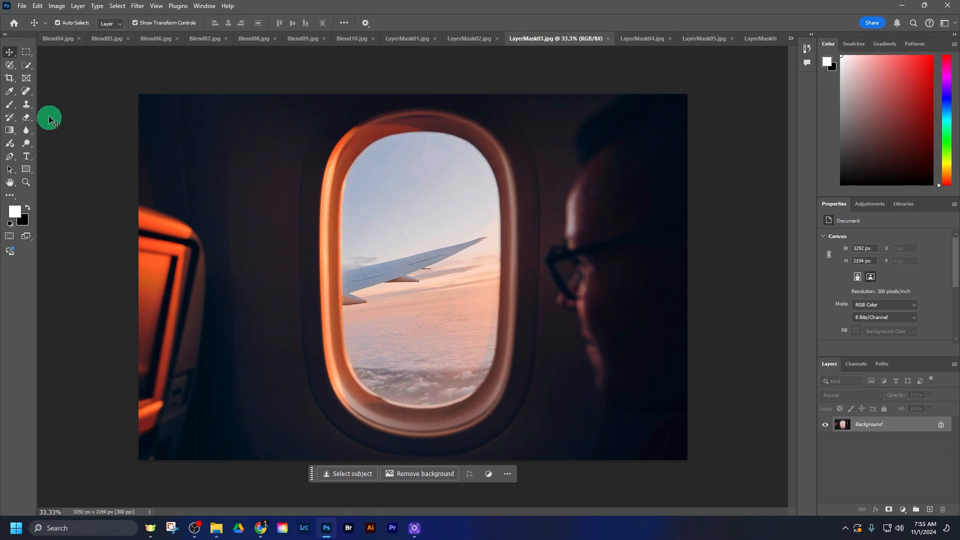
- Quick-select the sky view inside the airplane window and subtract the excess along the window's lower rim
click(26, 65)
mouse_move(397, 168)
mouse_down()
mouse_move(398, 237)
mouse_move(429, 379)
mouse_move(400, 392)
mouse_move(349, 379)
mouse_up()
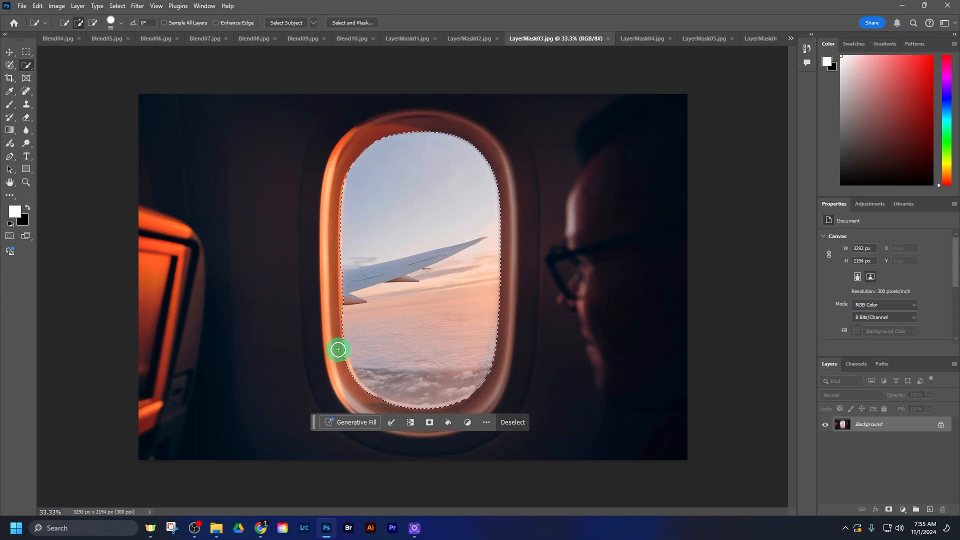
key(alt)
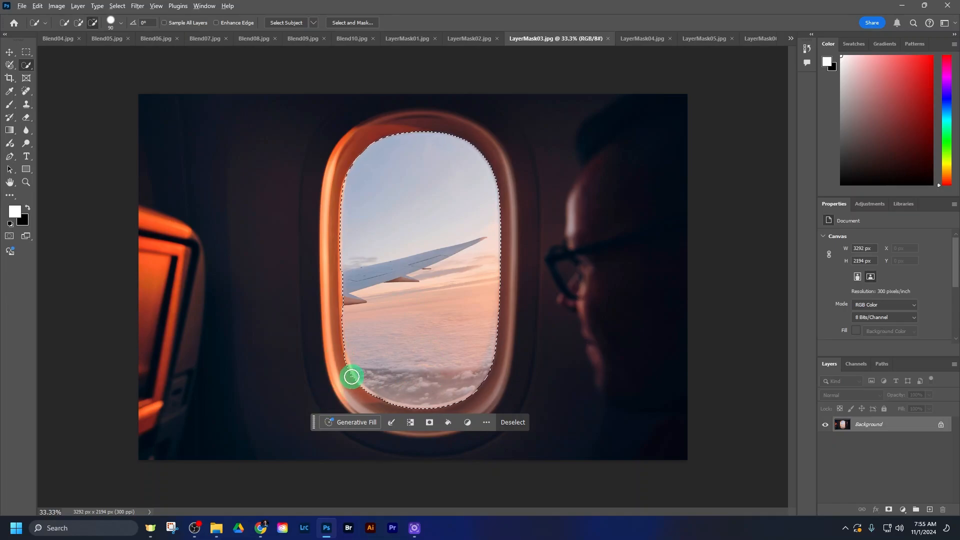
scroll(351, 376, up, 4)
drag(356, 399, 335, 339)
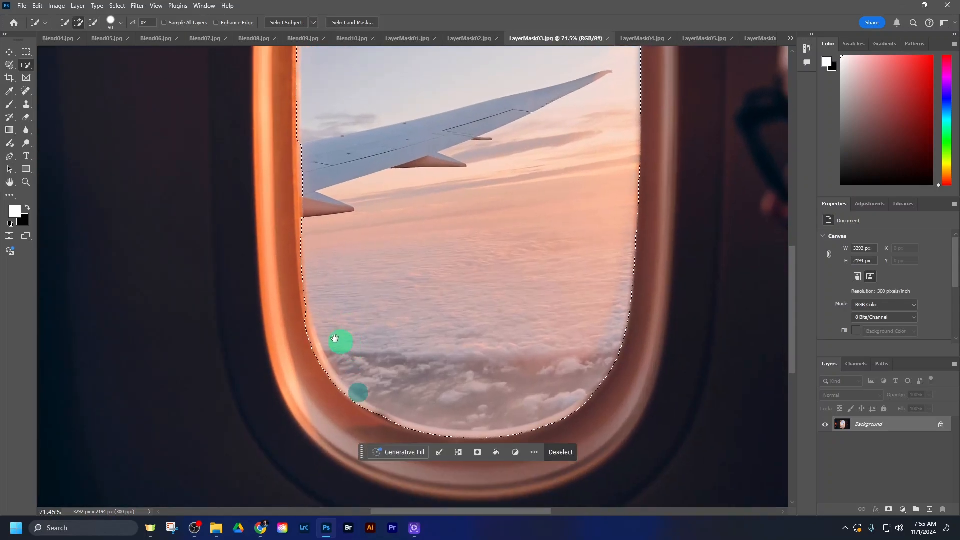
click(295, 327)
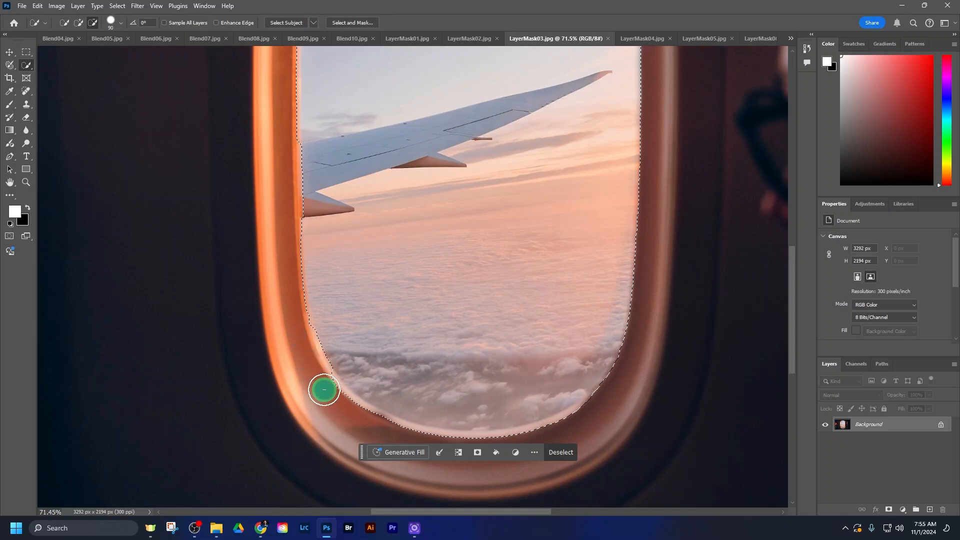
mouse_move(422, 448)
mouse_down()
mouse_move(546, 444)
mouse_move(598, 416)
mouse_move(531, 445)
mouse_up()
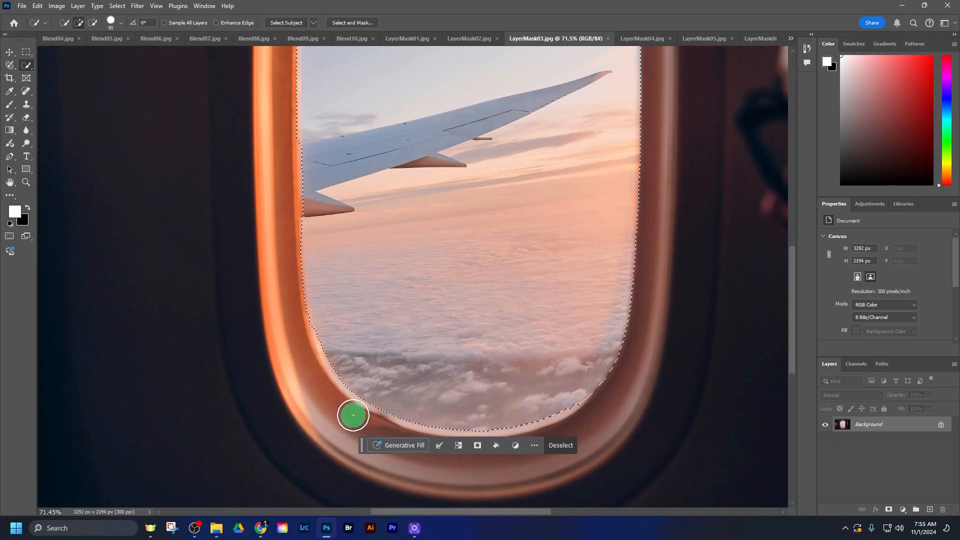
key(ctrl+0)
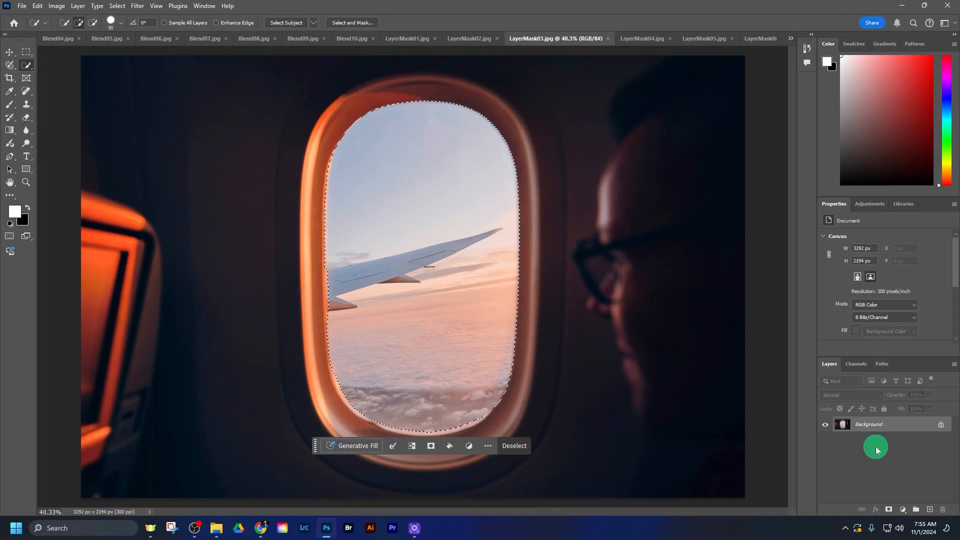
click(888, 510)
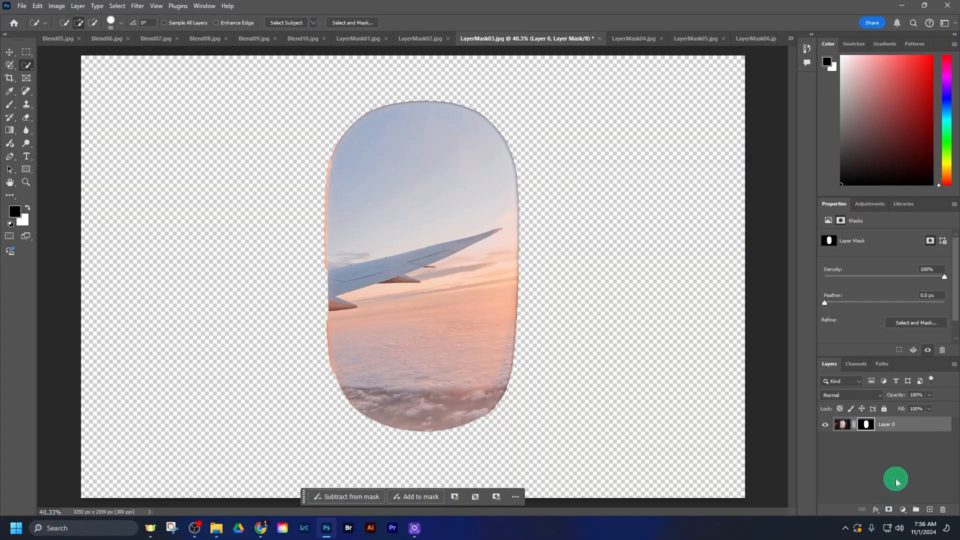
key(ctrl+i)
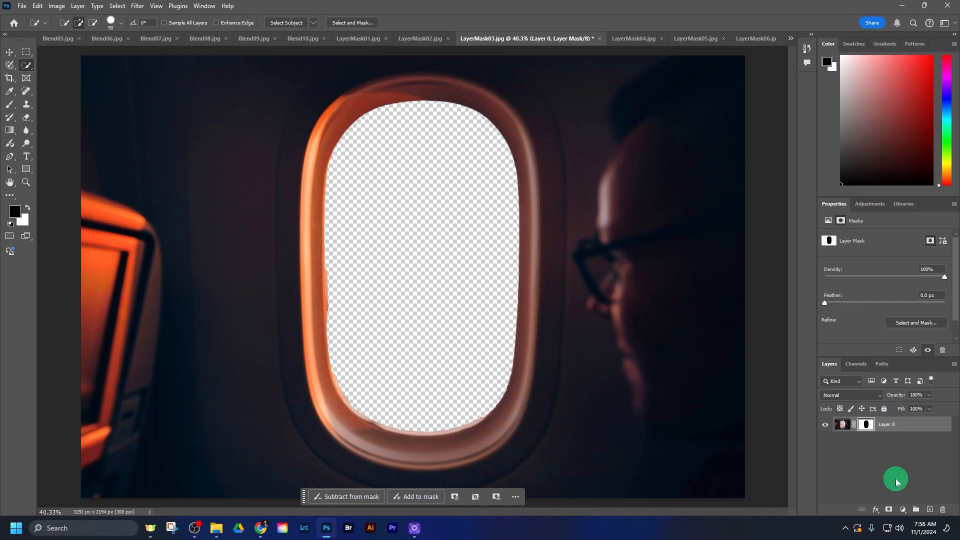
key(ctrl+z)
key(ctrl+z)
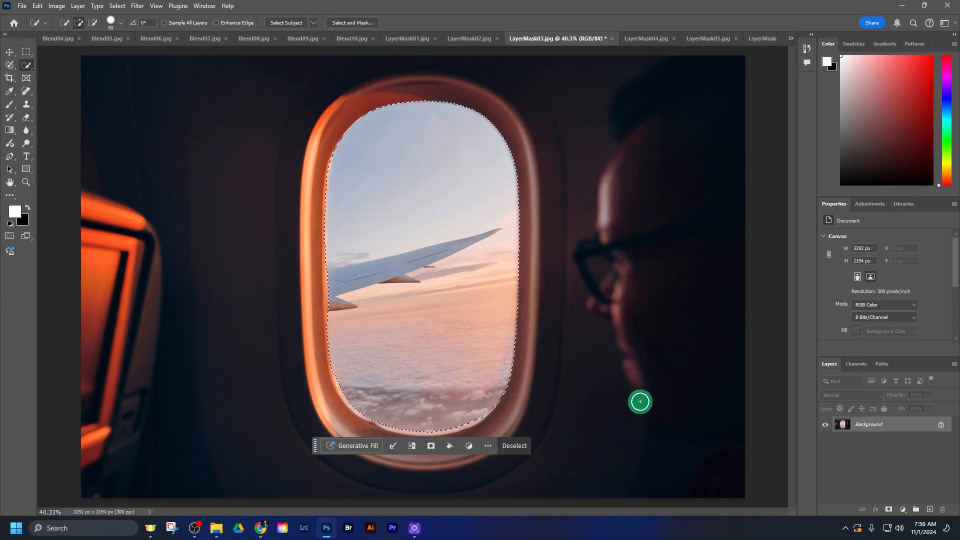
- Create an inverted layer mask from the window selection so that the sky area is hidden
click(889, 510)
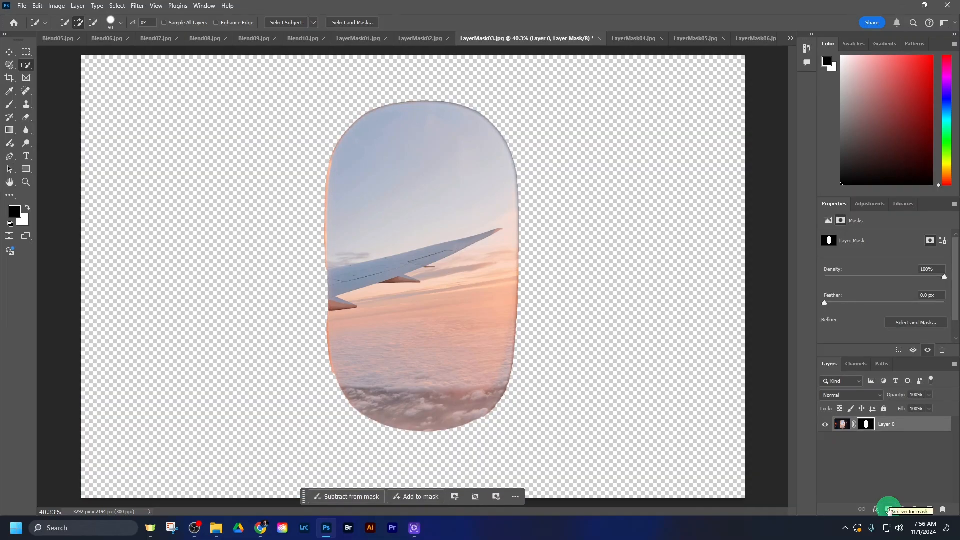
key(ctrl+z)
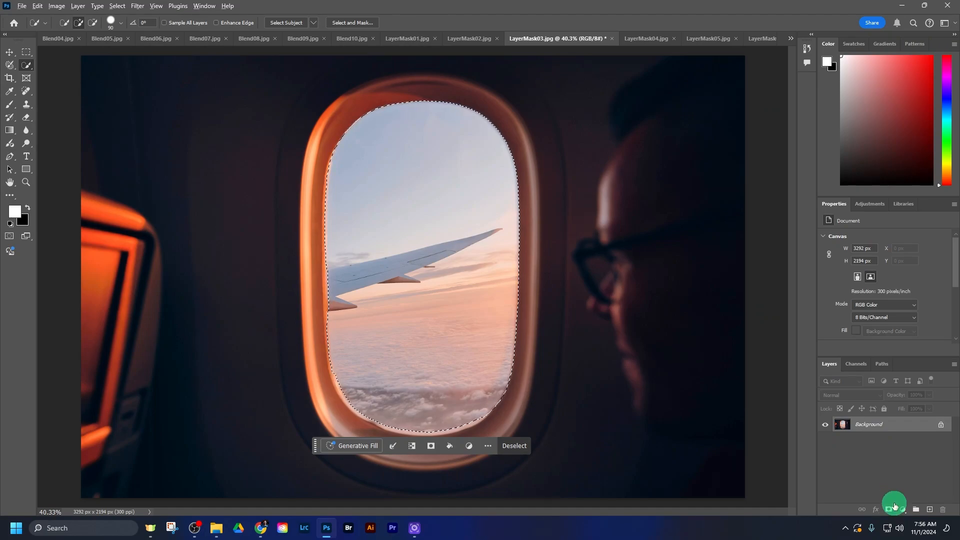
alt+click(890, 509)
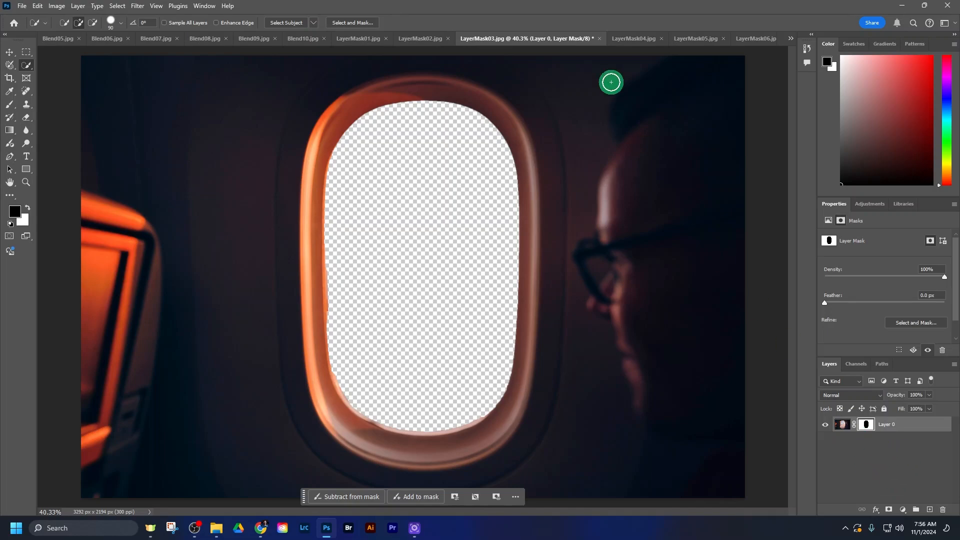
- Bring the shark picture from LayerMask04.jpg into LayerMask03.jpg and enlarge it to about 114%
click(629, 40)
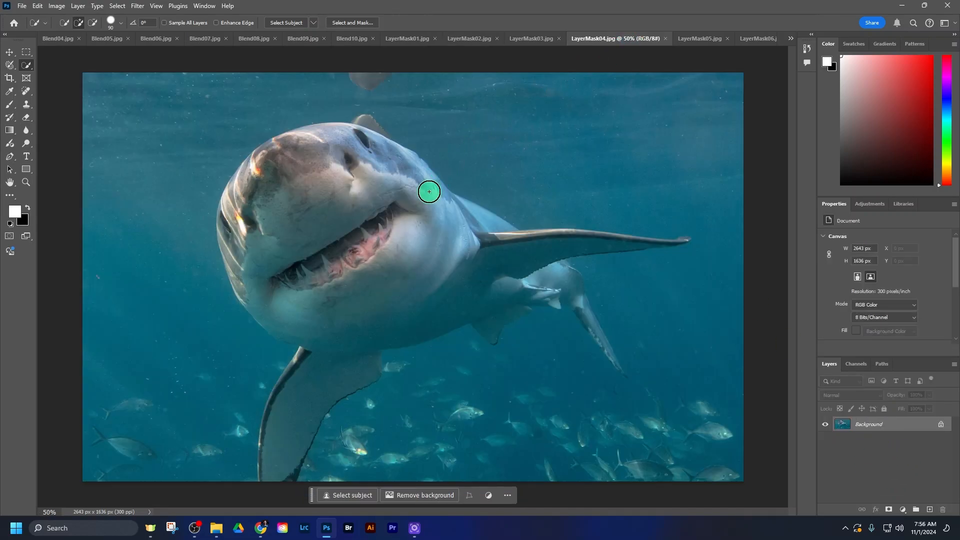
click(9, 52)
drag(483, 201, 431, 289)
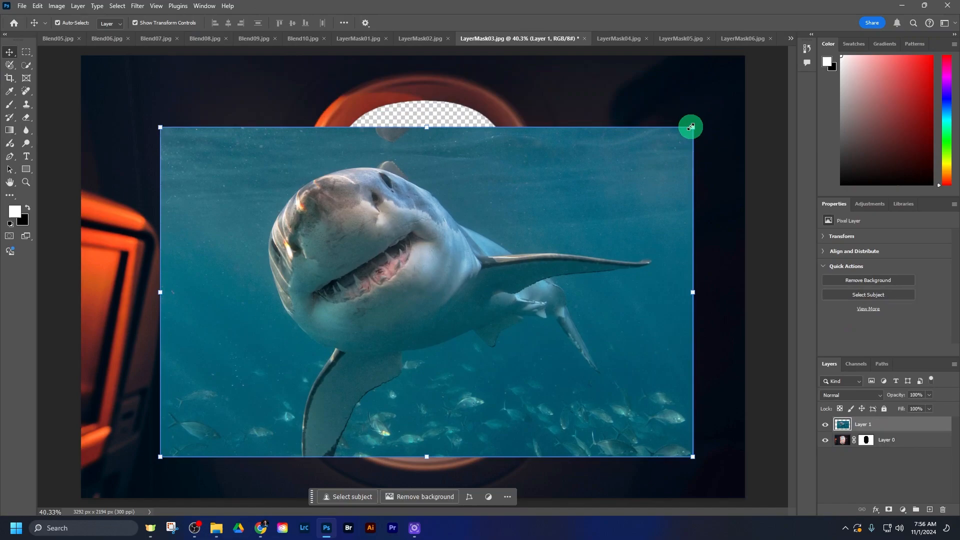
drag(693, 129, 761, 103)
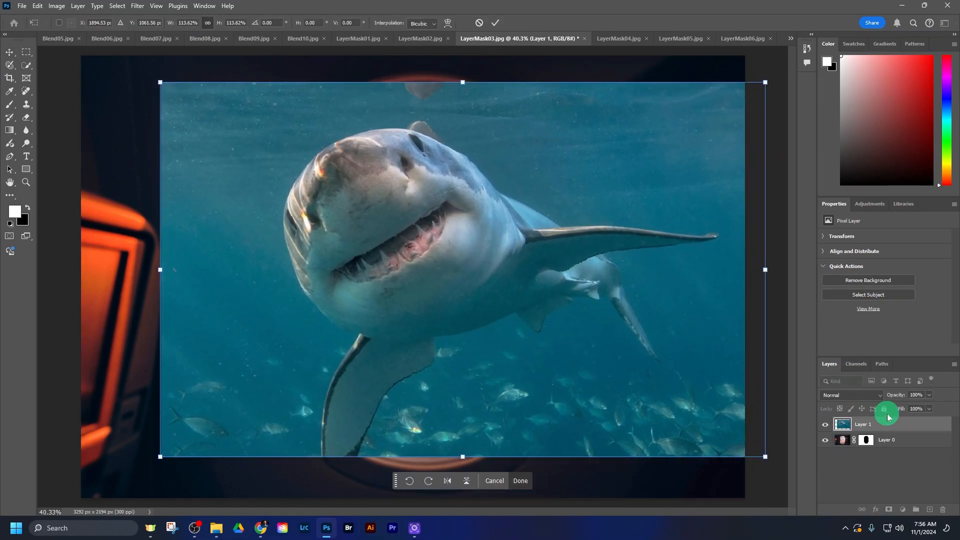
- Place the shark layer beneath the masked cabin layer and reposition the shark so its face fills the window opening
drag(912, 427, 908, 444)
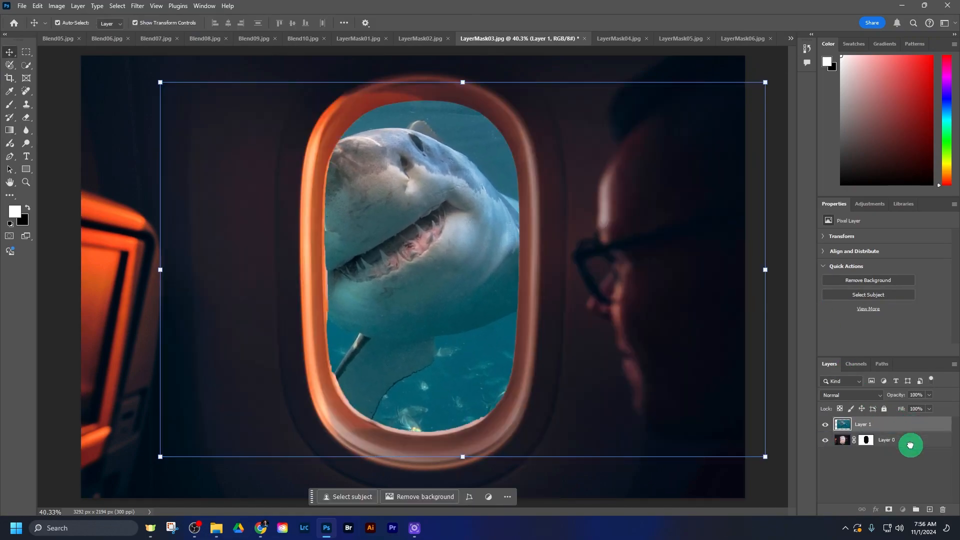
click(831, 421)
click(509, 271)
drag(479, 266, 517, 272)
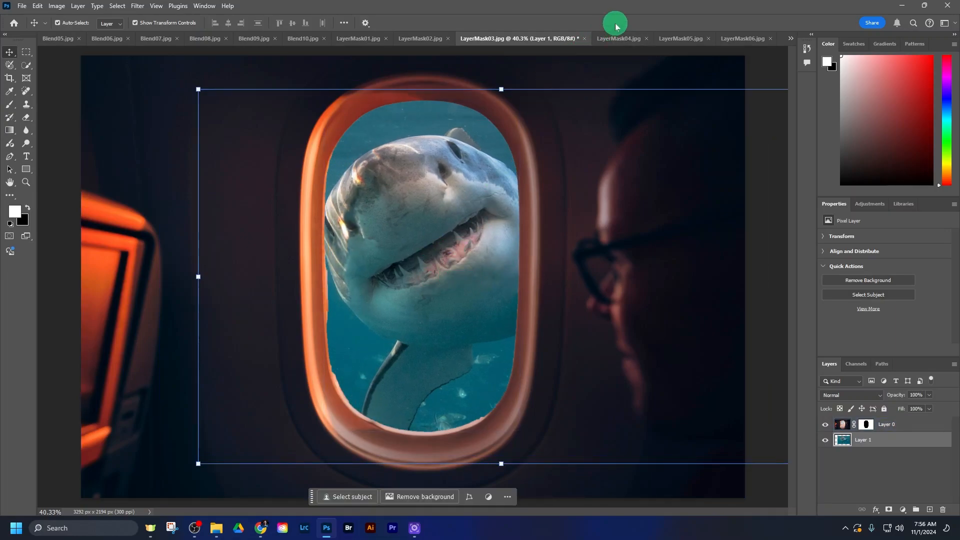
- Switch to LayerMask05.jpg and hide the Paris layer to show the original cloudy sky in the airplane windows
click(672, 40)
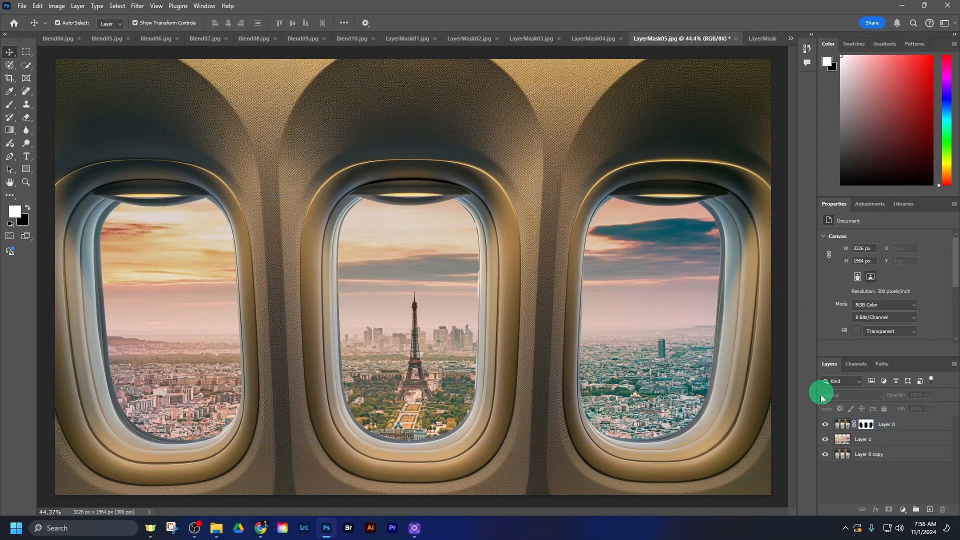
click(828, 447)
click(825, 440)
click(370, 254)
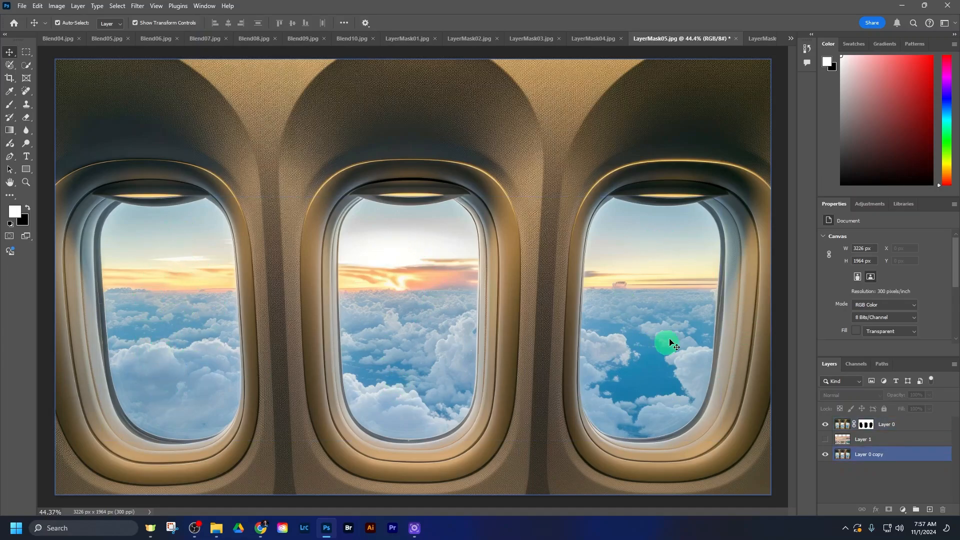
- Quick-select the sky in all three airplane windows on Layer 0 copy, and clear the selection
click(850, 453)
click(25, 65)
drag(156, 274, 158, 238)
mouse_move(160, 329)
mouse_down()
mouse_move(160, 373)
mouse_move(178, 350)
mouse_up()
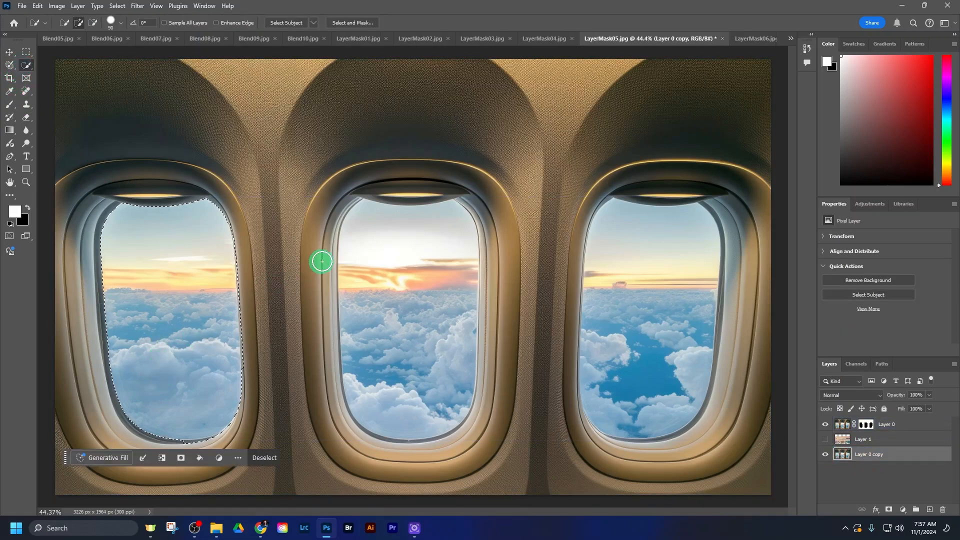
drag(400, 241, 400, 393)
drag(658, 253, 648, 405)
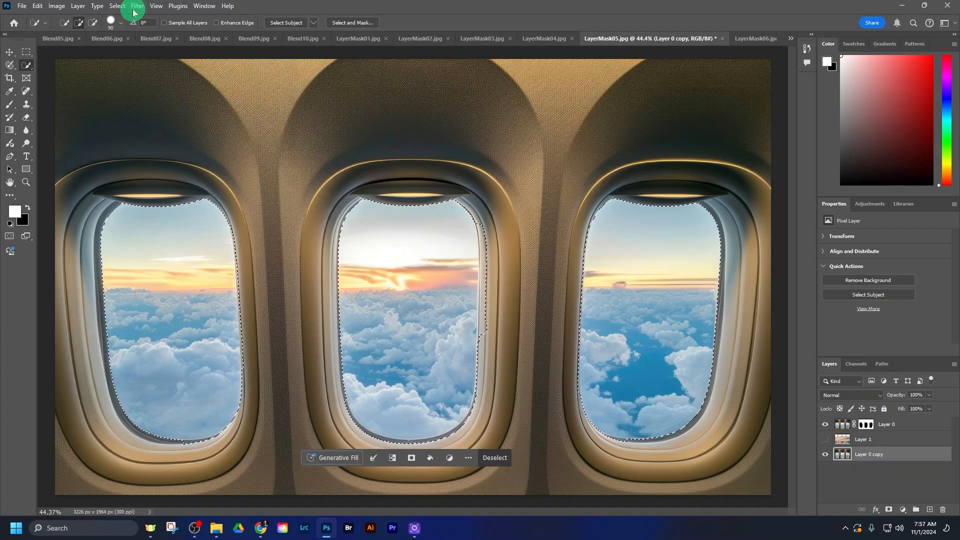
click(117, 6)
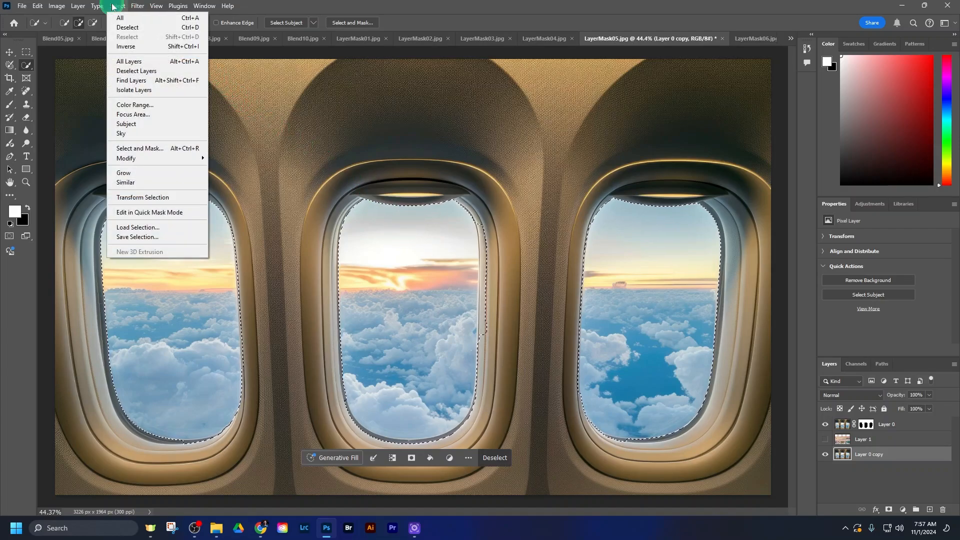
click(127, 28)
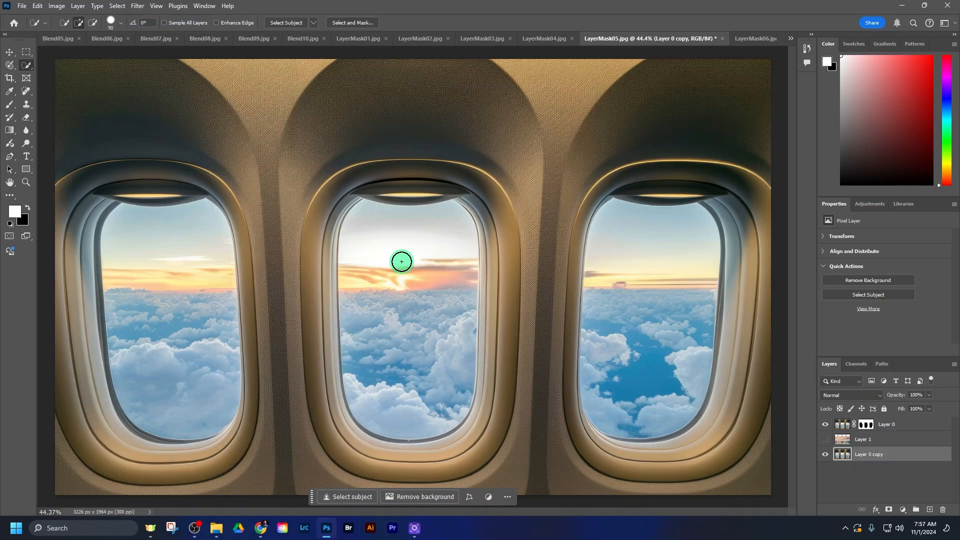
- Try quick-selecting the left and middle window views on Layer 0 copy again, and deselect everything
drag(155, 242, 163, 372)
mouse_move(417, 270)
mouse_down()
mouse_move(286, 171)
mouse_move(457, 328)
mouse_up()
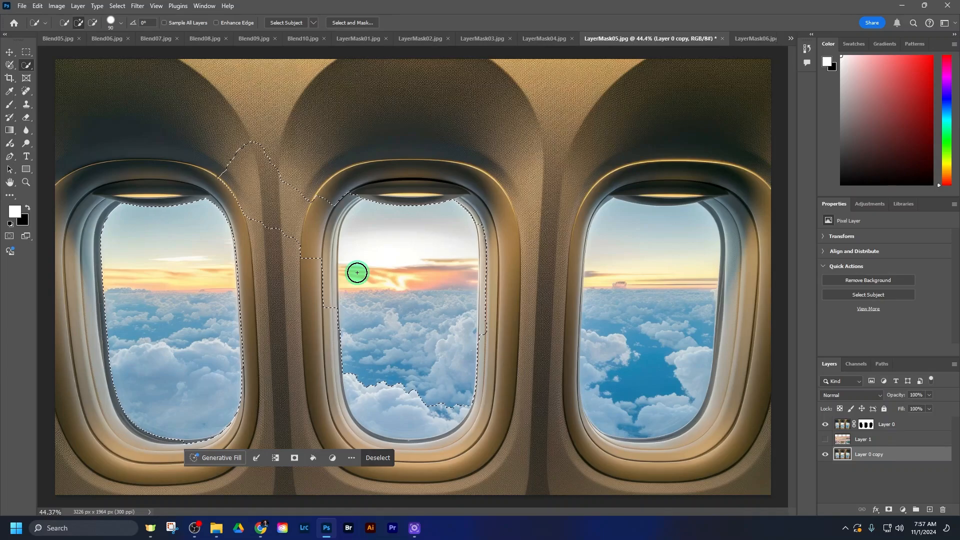
key(ctrl+d)
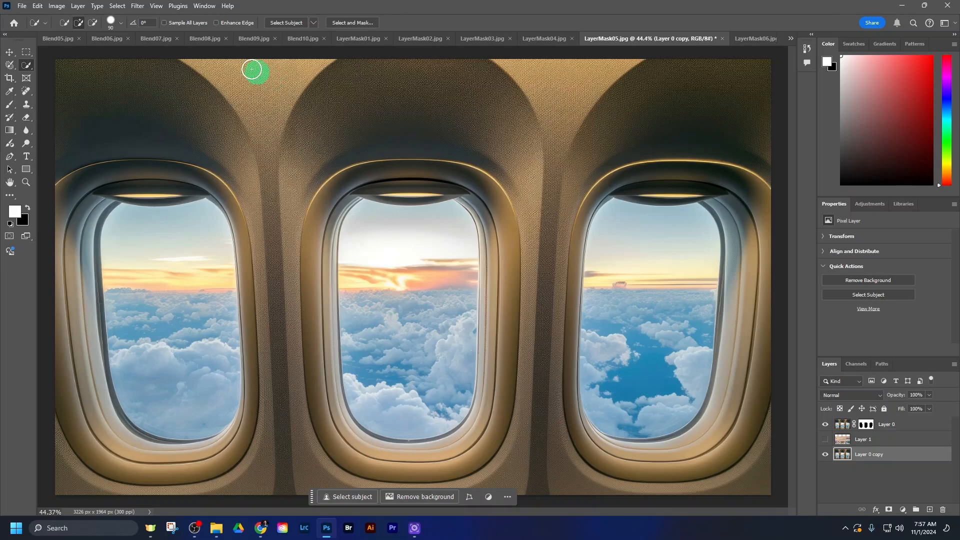
click(115, 7)
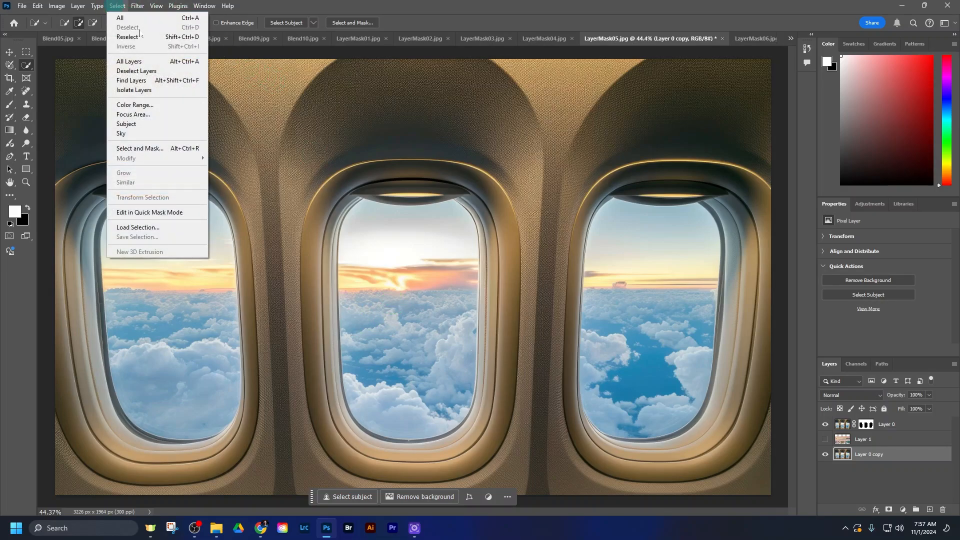
click(393, 12)
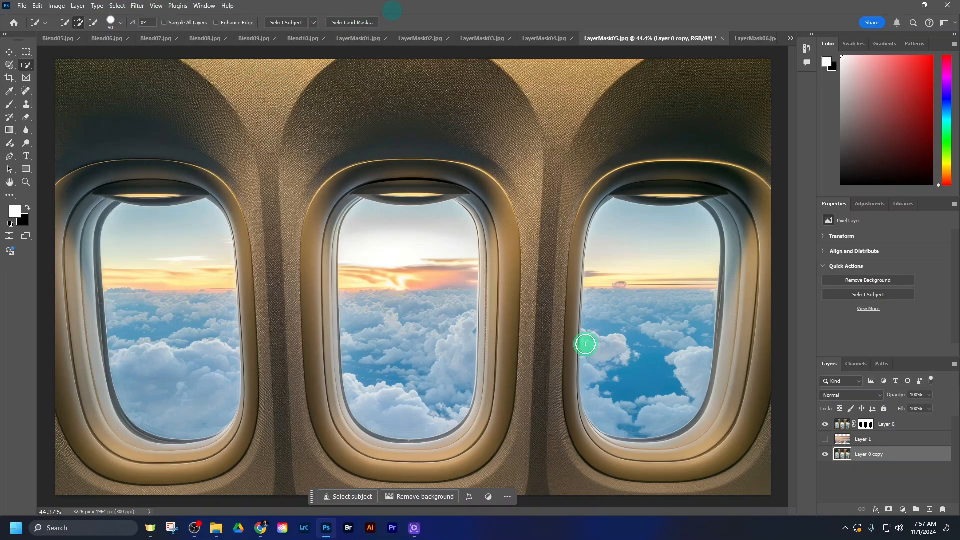
- Toggle the Paris layer's visibility to compare the window views with and without it, leaving it shown
click(825, 441)
click(826, 441)
click(826, 441)
click(826, 442)
click(826, 441)
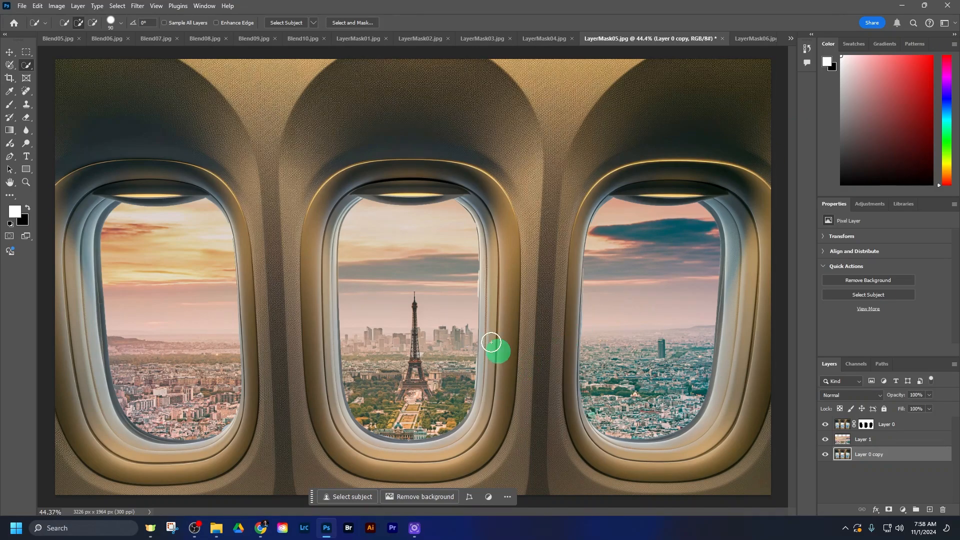
- Review the open Blend documents, including the Blend02.jpg room composite and the Blend04.jpg dog composite
click(57, 42)
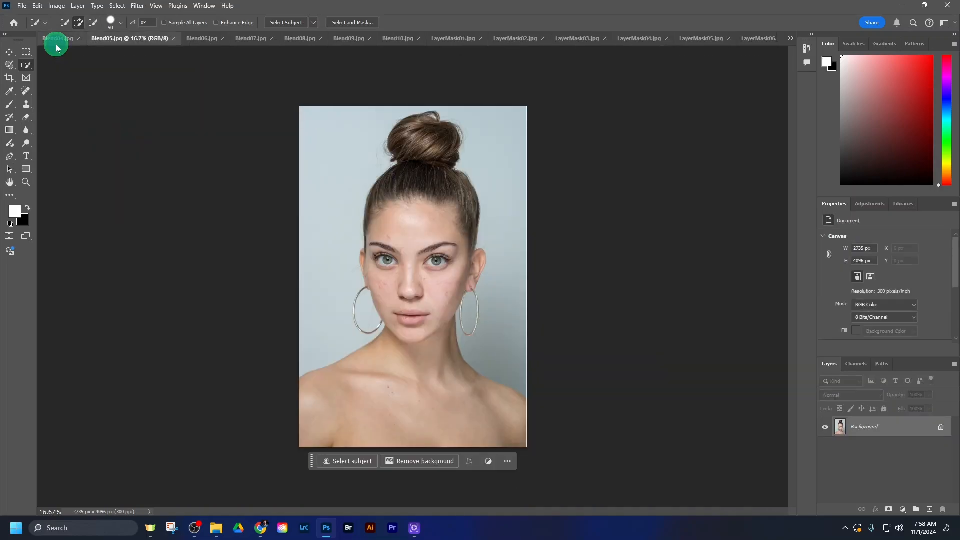
click(58, 40)
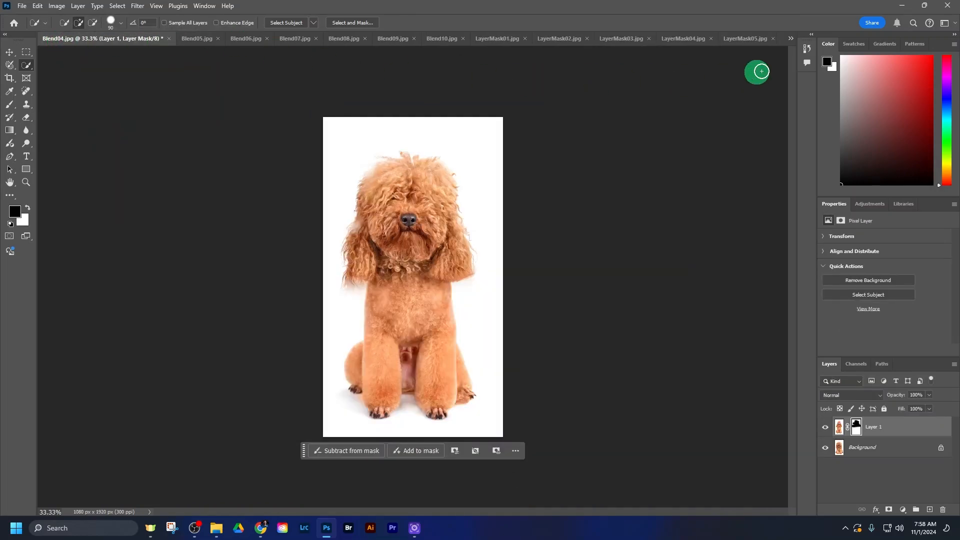
click(791, 39)
click(820, 58)
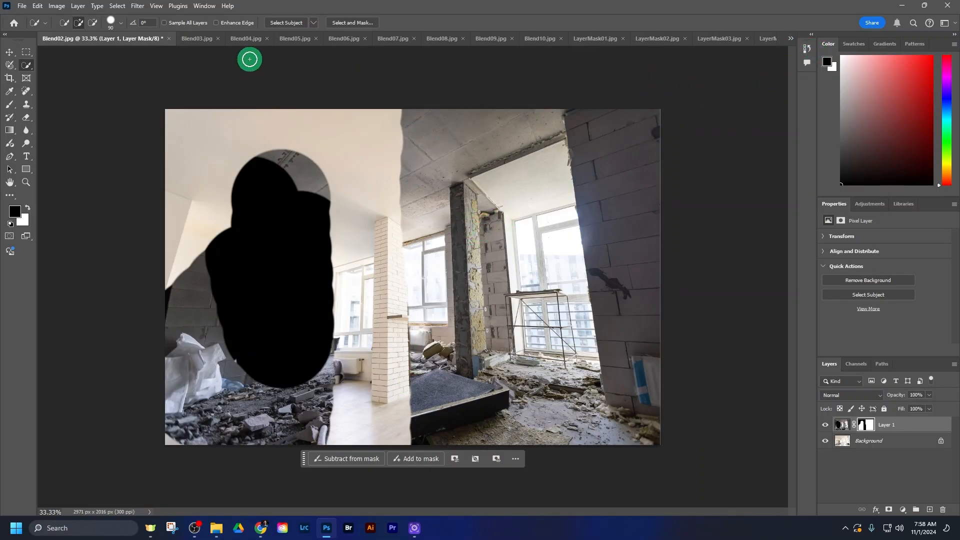
click(249, 43)
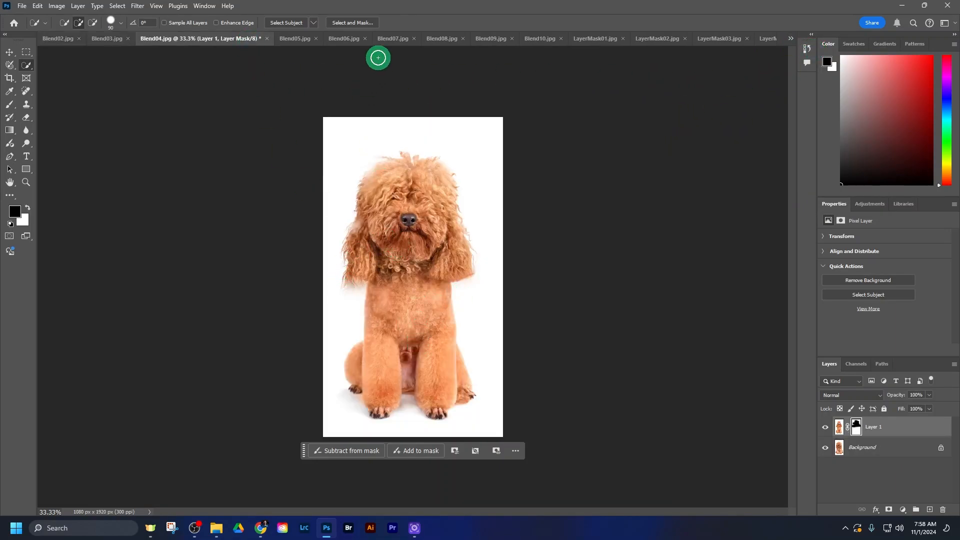
- Review LayerMask01.jpg, LayerMask02.jpg and LayerMask05.jpg, and switch to the U510: Layer Masks assignment page in Chrome
click(594, 38)
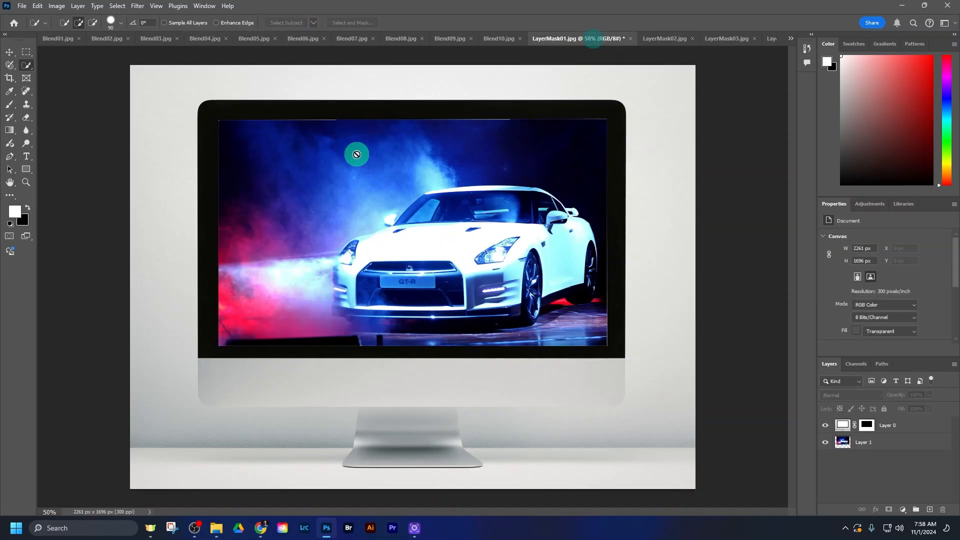
click(664, 39)
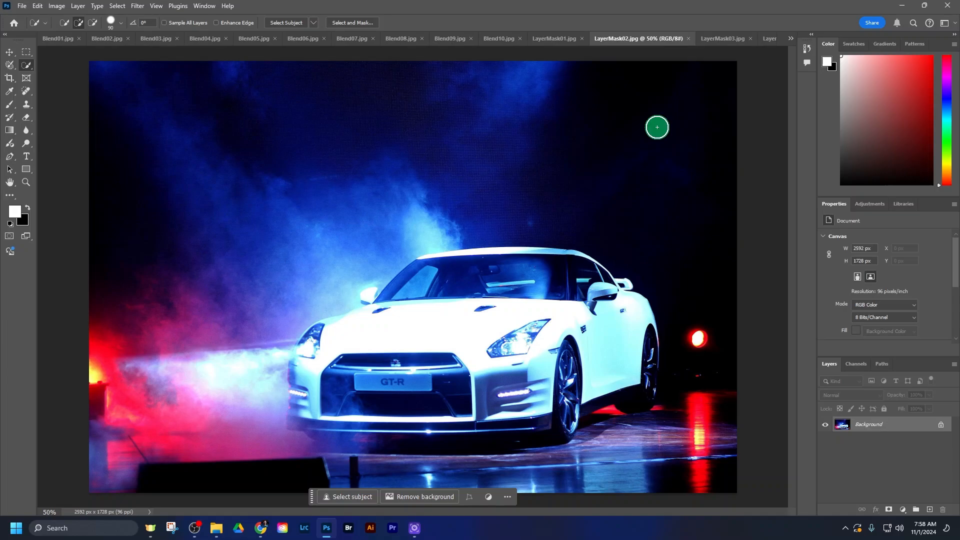
click(791, 40)
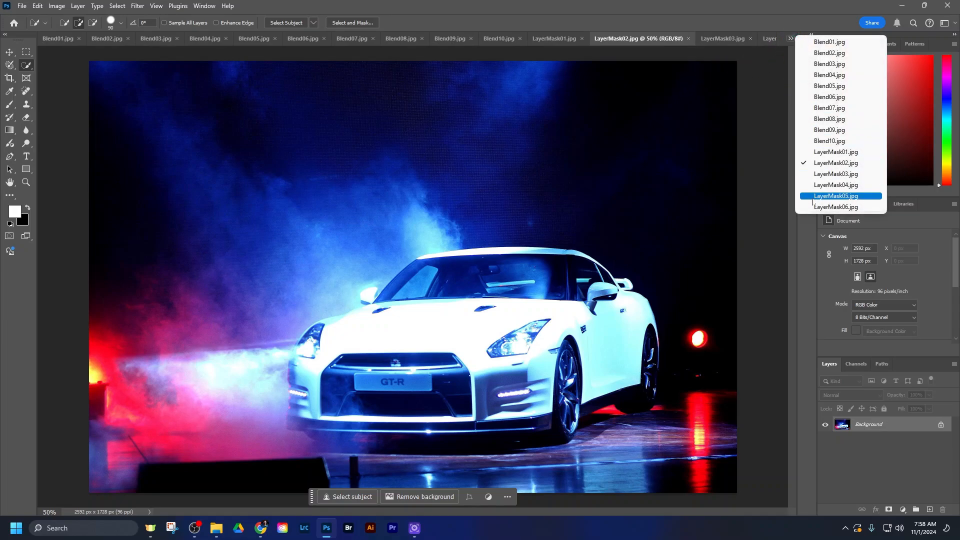
click(831, 196)
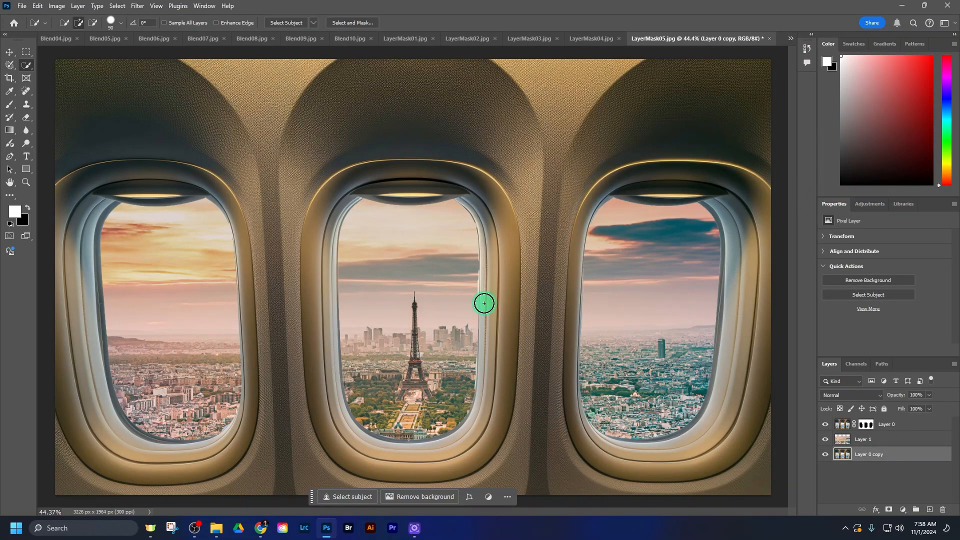
click(261, 529)
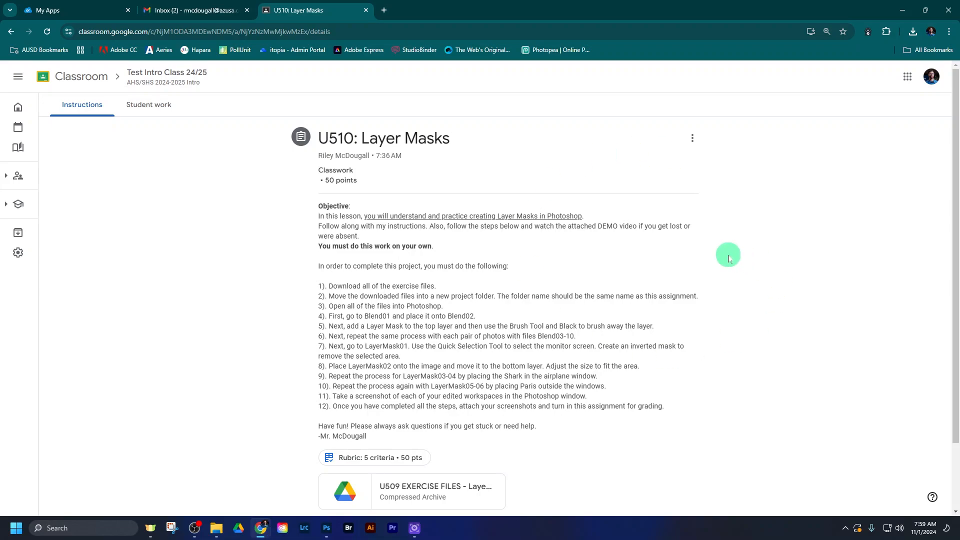